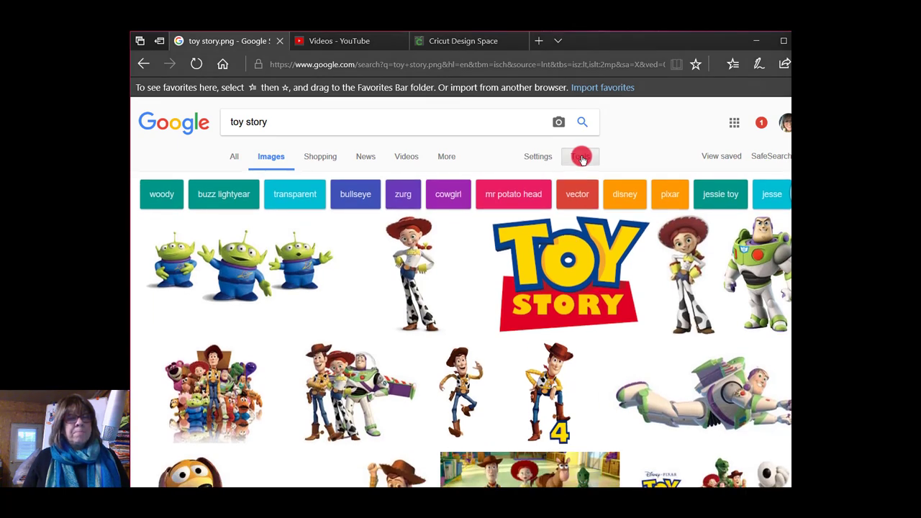
- Review the image Type and Size filters, keeping results limited to larger than 2 MP
left_click(383, 181)
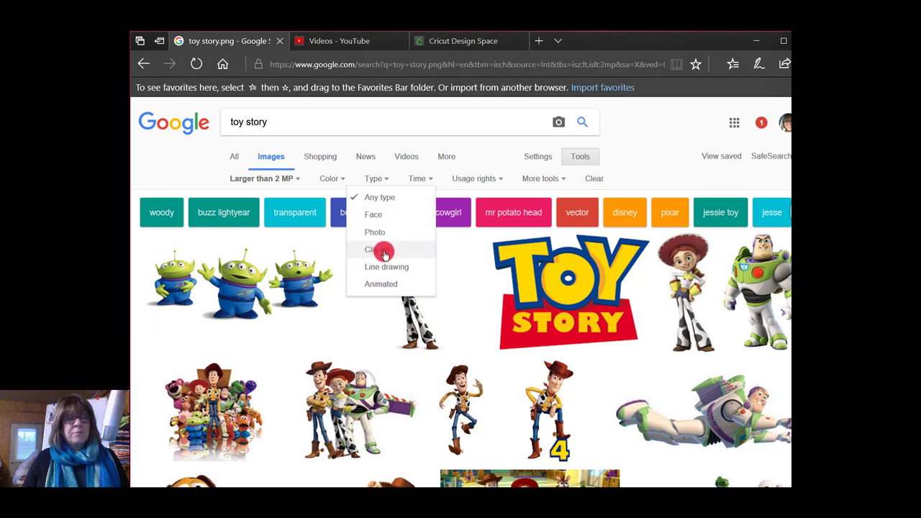
left_click(639, 142)
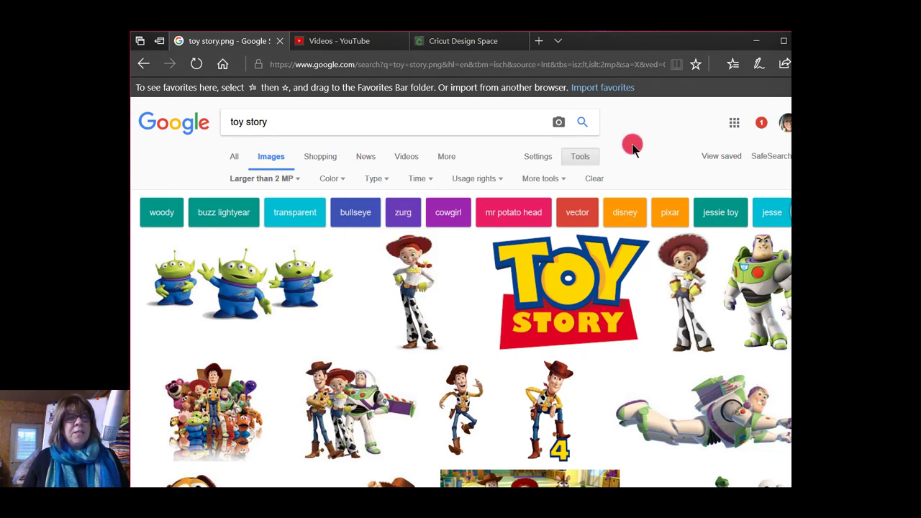
left_click(259, 180)
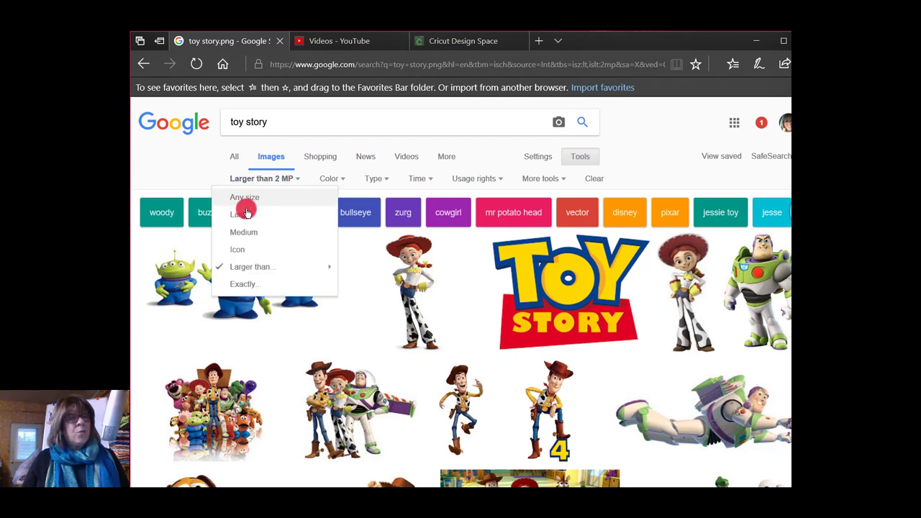
mouse_move(292, 267)
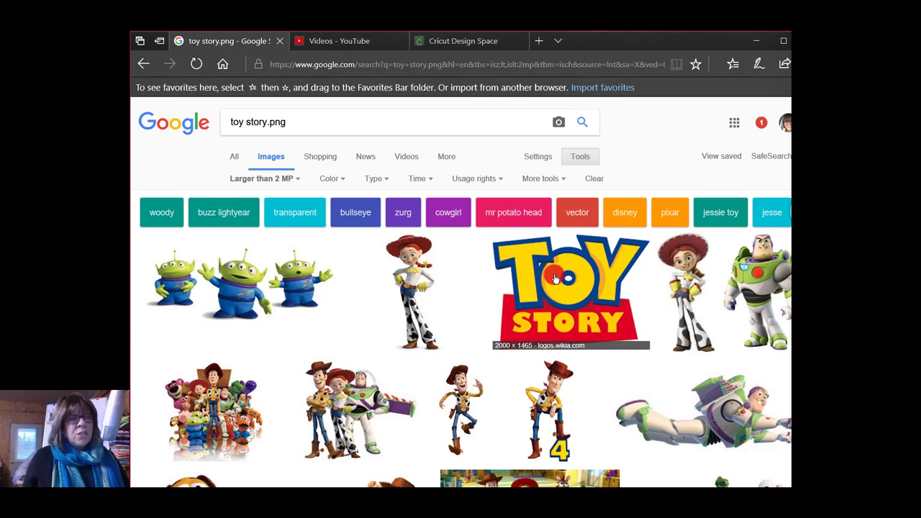
- Save the full-size Toy Story logo preview as Toy_Story_Logo PNG in the disney font folder
right_click(556, 279)
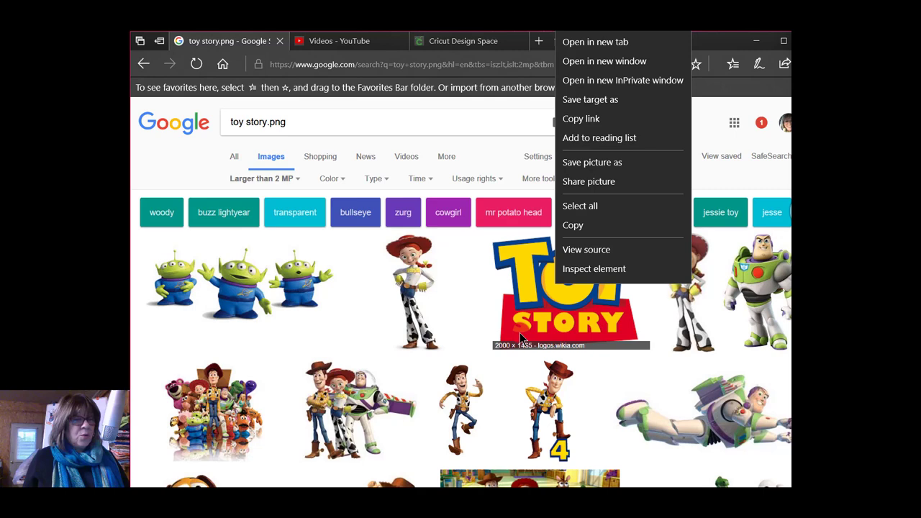
key("Escape")
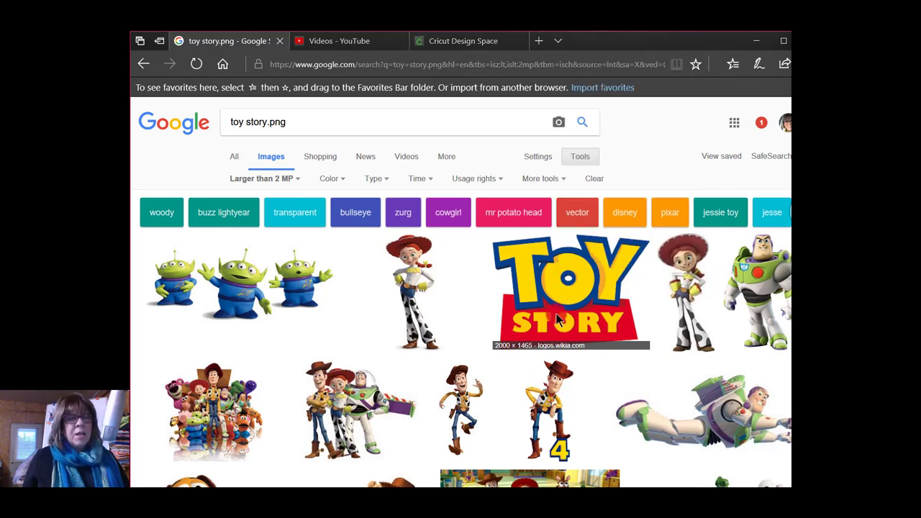
left_click(555, 317)
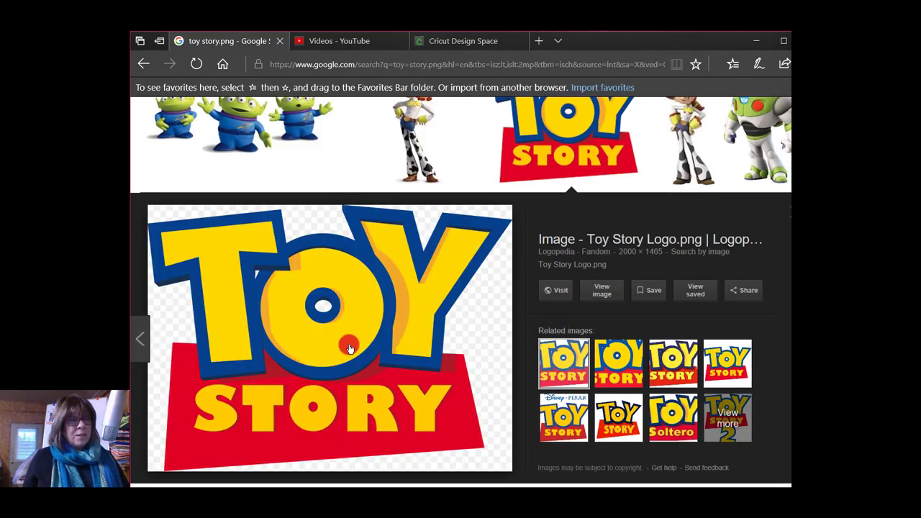
right_click(352, 343)
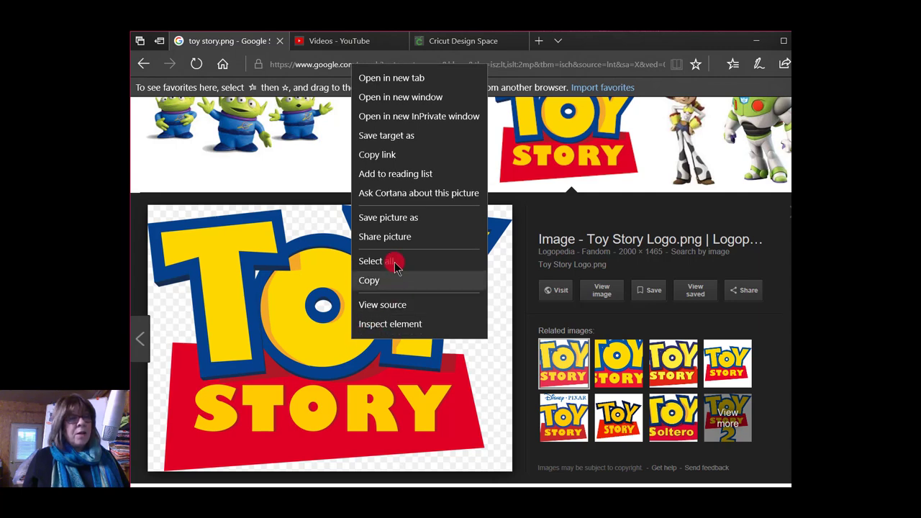
left_click(403, 218)
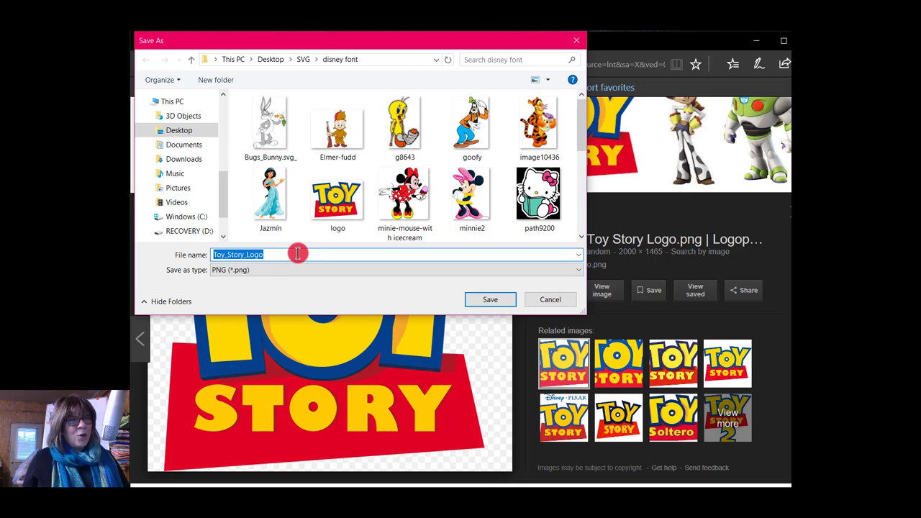
left_click(493, 299)
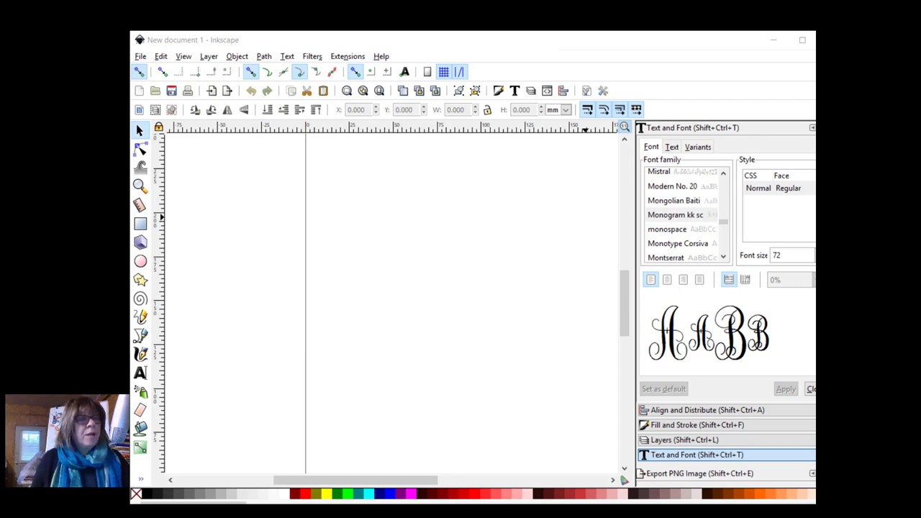
- Import Toy_Story_Logo from the disney font folder, placing it at 705.556 × 516.815 mm
left_click(141, 56)
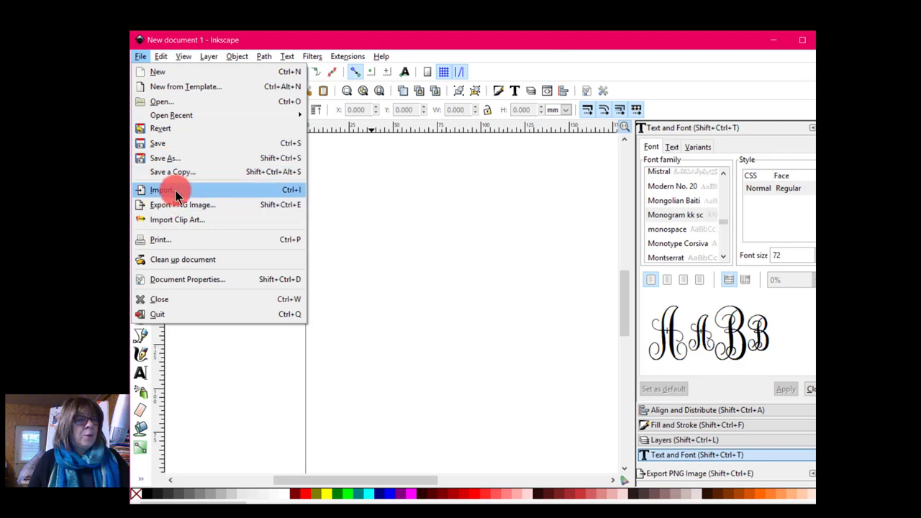
left_click(166, 157)
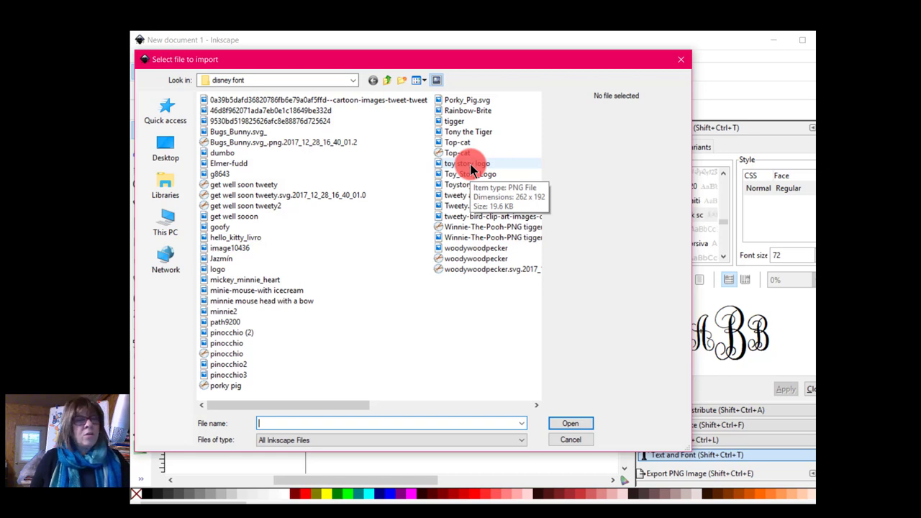
left_click(465, 174)
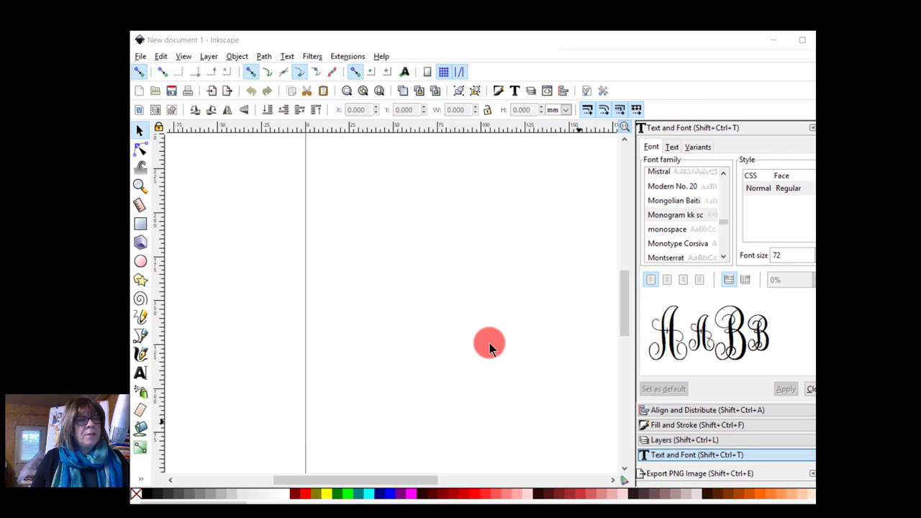
key("Return")
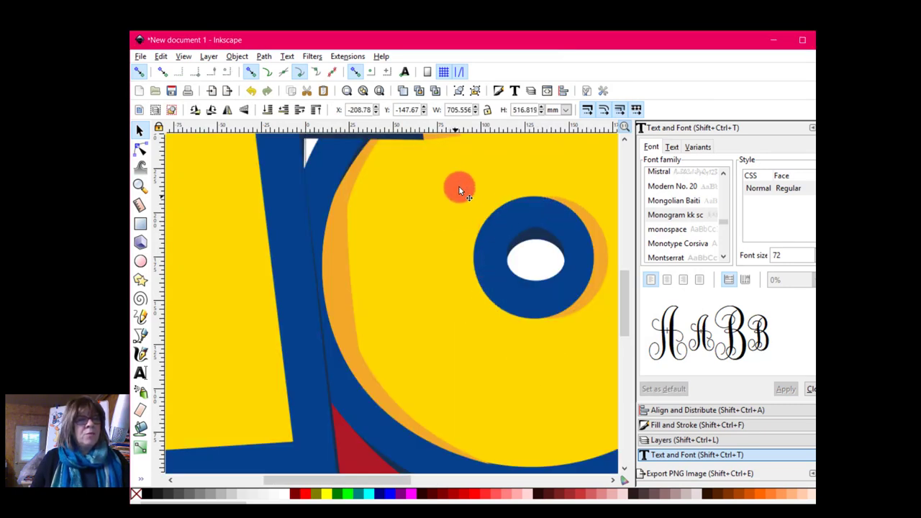
- Resize the logo proportionally to 11.5 in high (15.7 in wide), using inch units
left_click(565, 111)
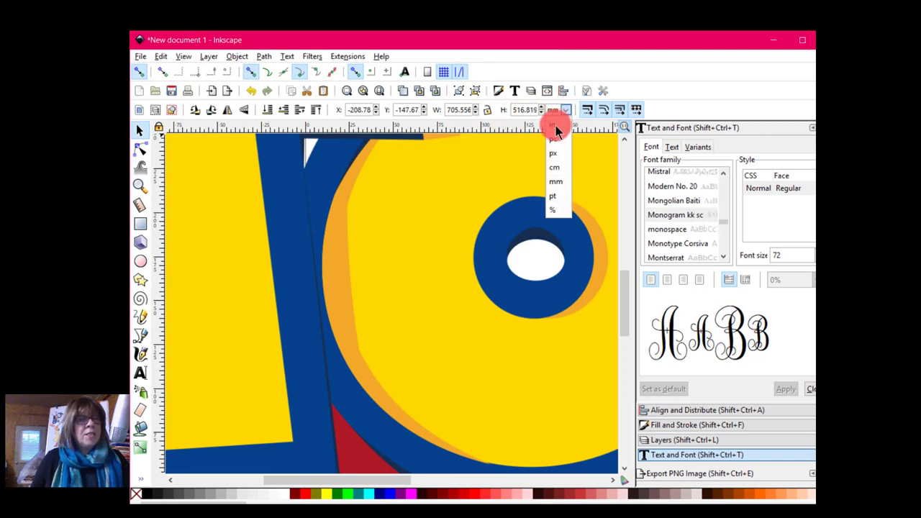
left_click(554, 127)
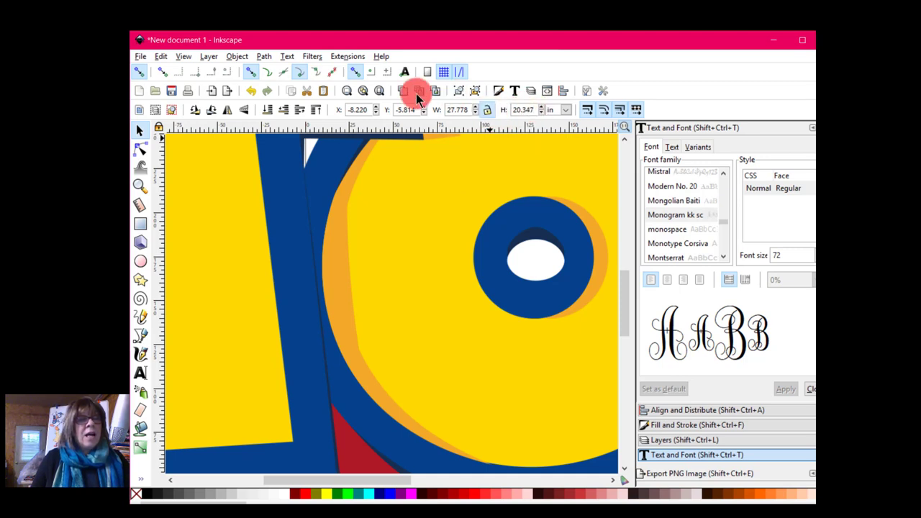
left_click(487, 109)
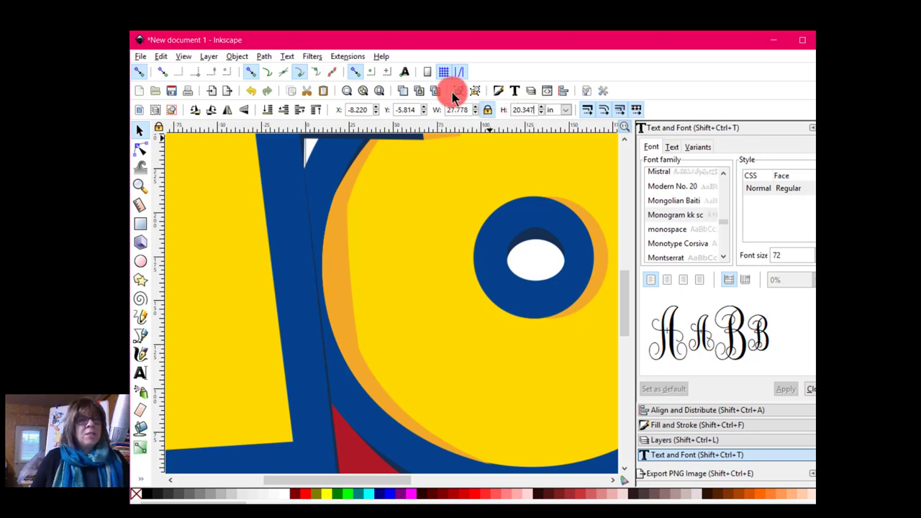
type("11")
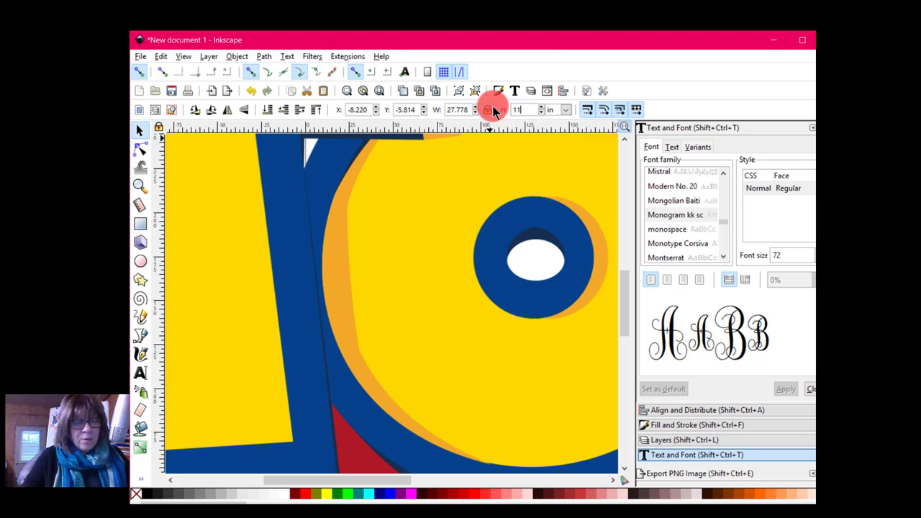
type(".5")
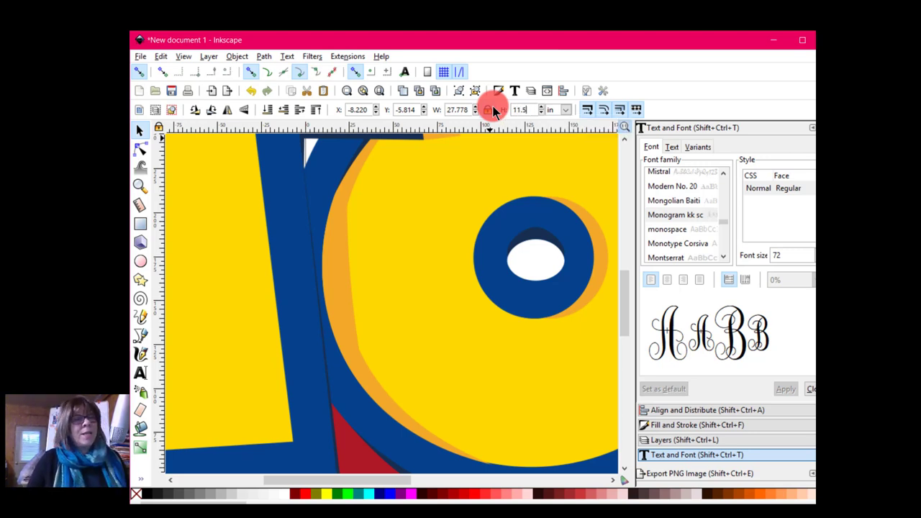
key("Return")
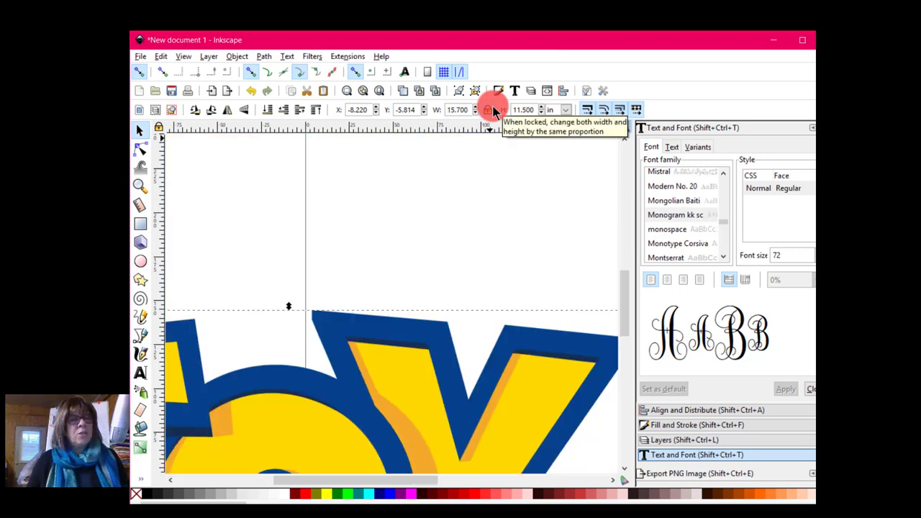
- Drag the resized logo up and right onto the page
left_click_drag(414, 376, 454, 230)
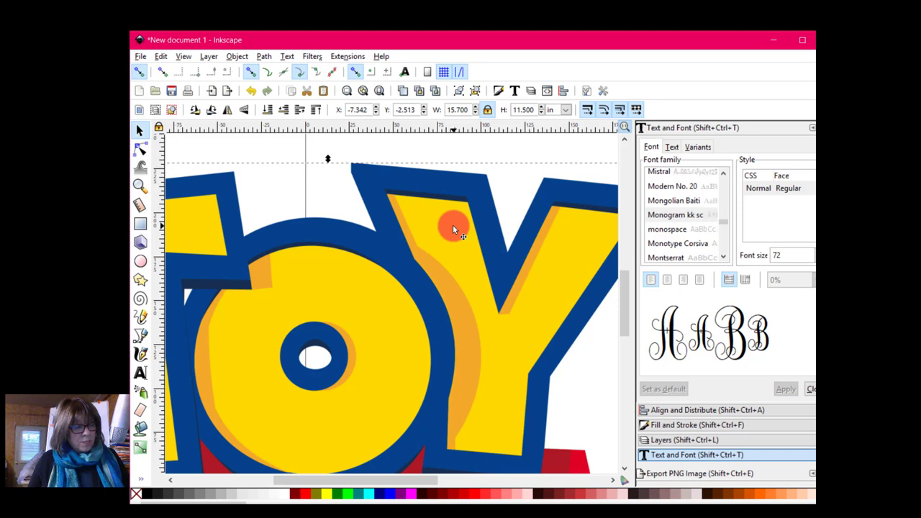
scroll(453, 225, "down", 2)
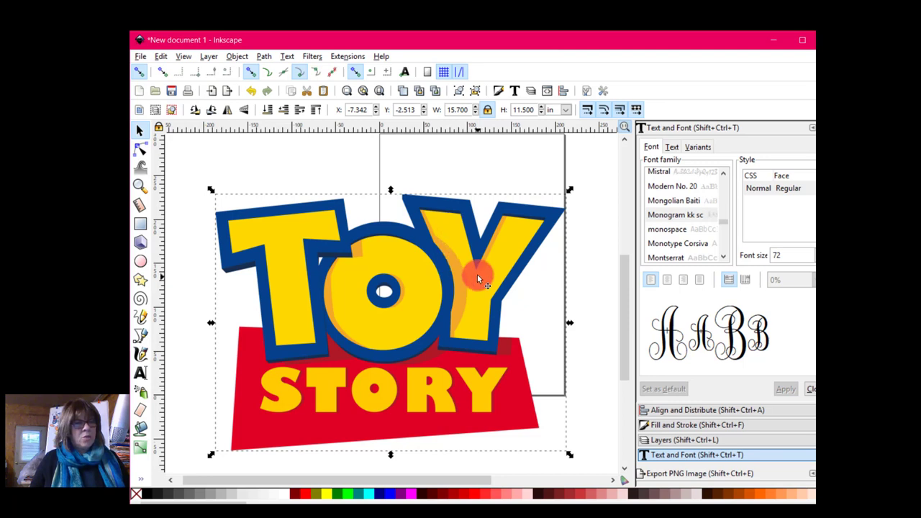
left_click_drag(490, 269, 505, 254)
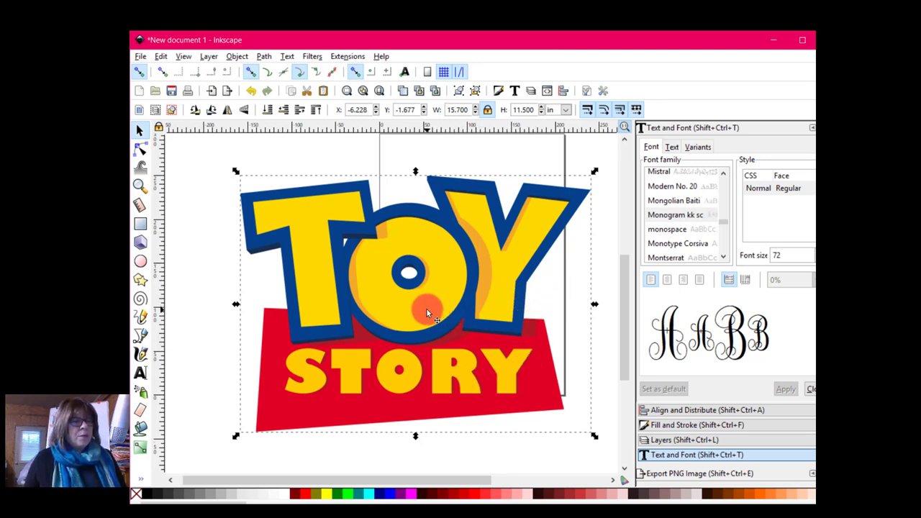
- Nudge the logo right then back left, settling it at X −6.144, Y −1.510 in
mouse_move(426, 313)
left_mouse_down()
mouse_move(462, 303)
mouse_move(438, 312)
left_mouse_up()
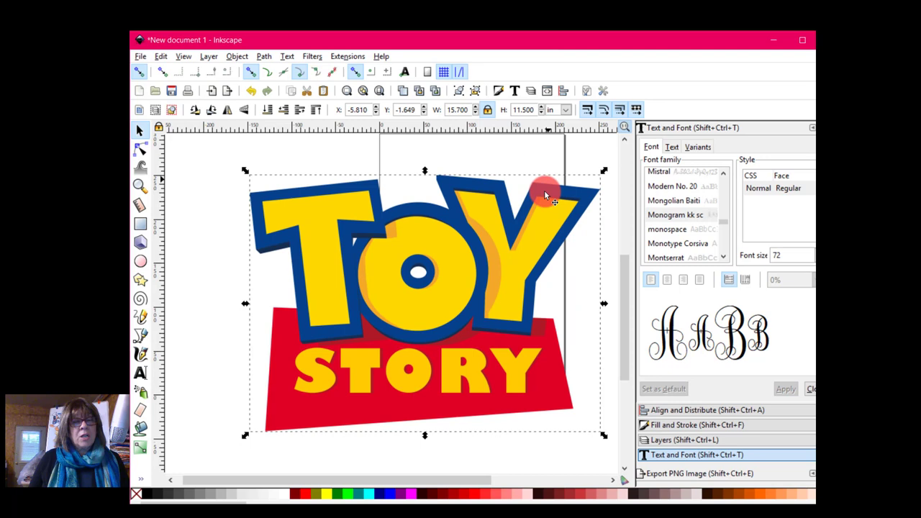
left_click_drag(521, 277, 540, 277)
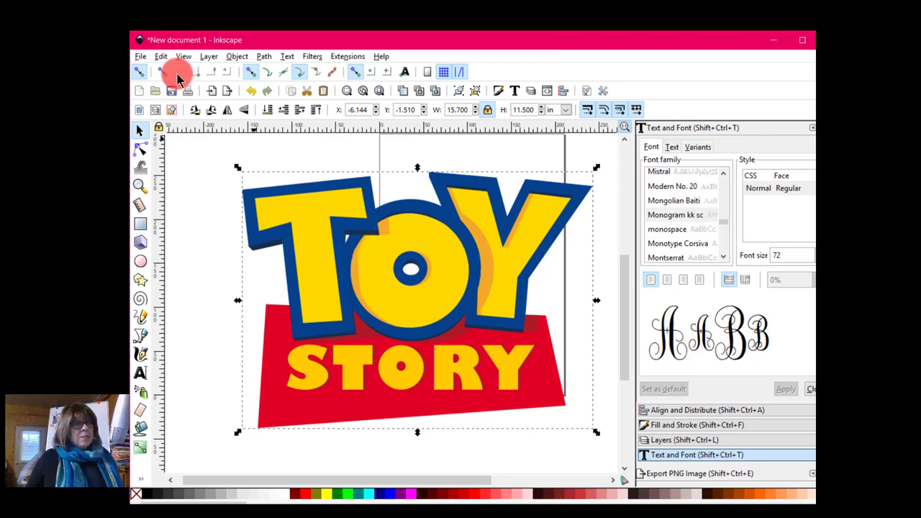
- Convert the logo to a path and pick the Paint Bucket set to Alpha, threshold 15, grow 106.20 mm
left_click(236, 60)
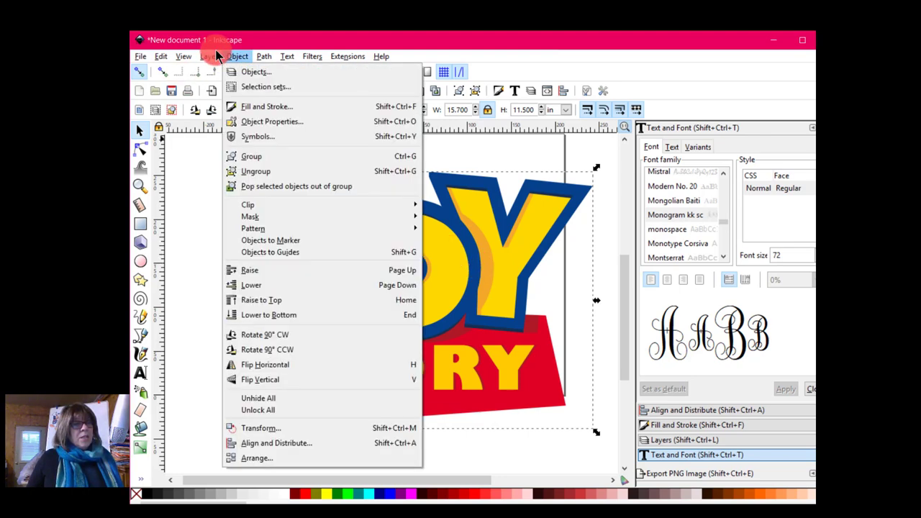
left_click(216, 57)
left_click(264, 57)
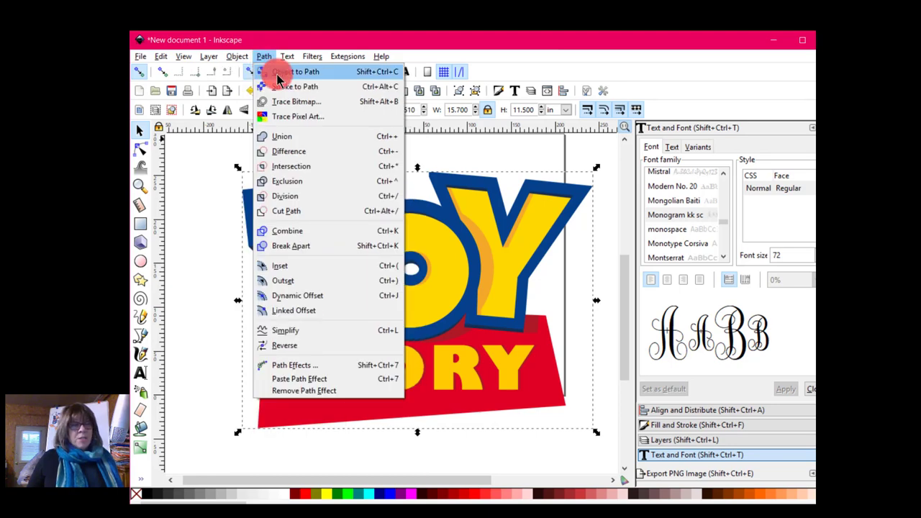
left_click(277, 74)
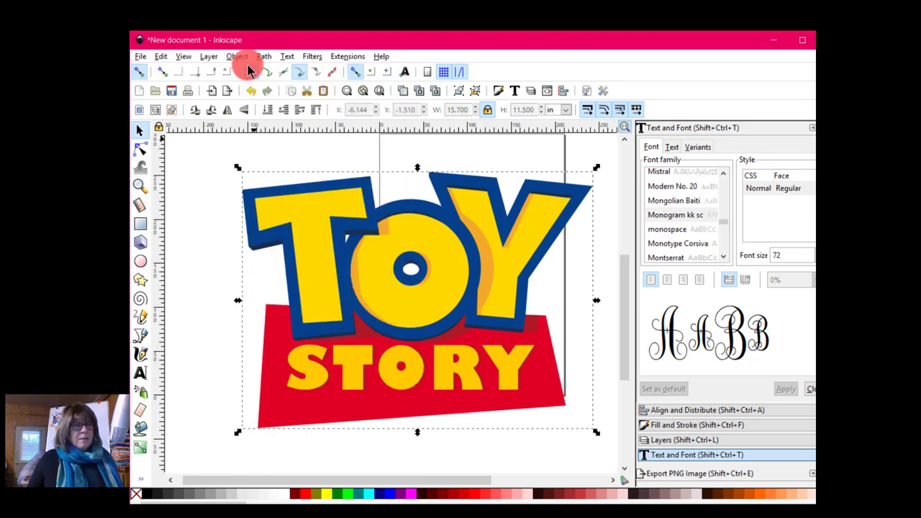
left_click(141, 430)
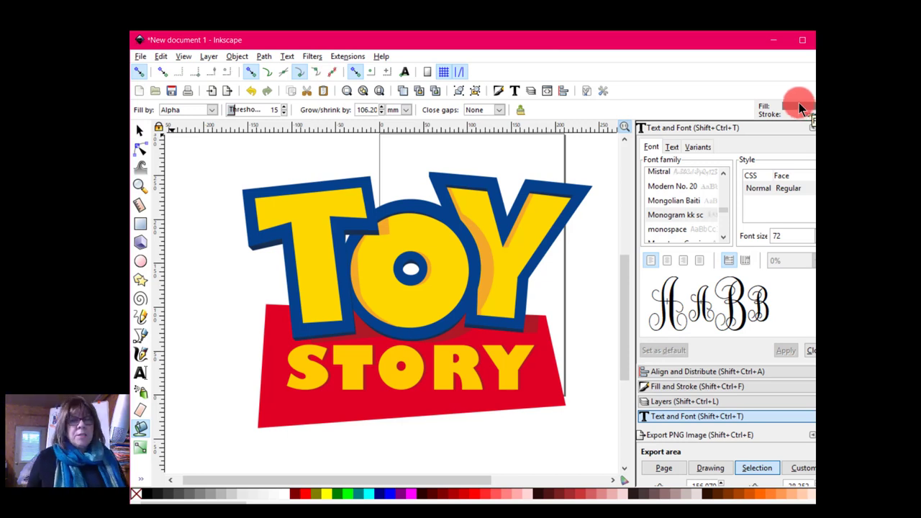
- Bucket-fill a grey offset shape around the logo and delete the stray blue triangle and ring pieces
left_click(360, 239)
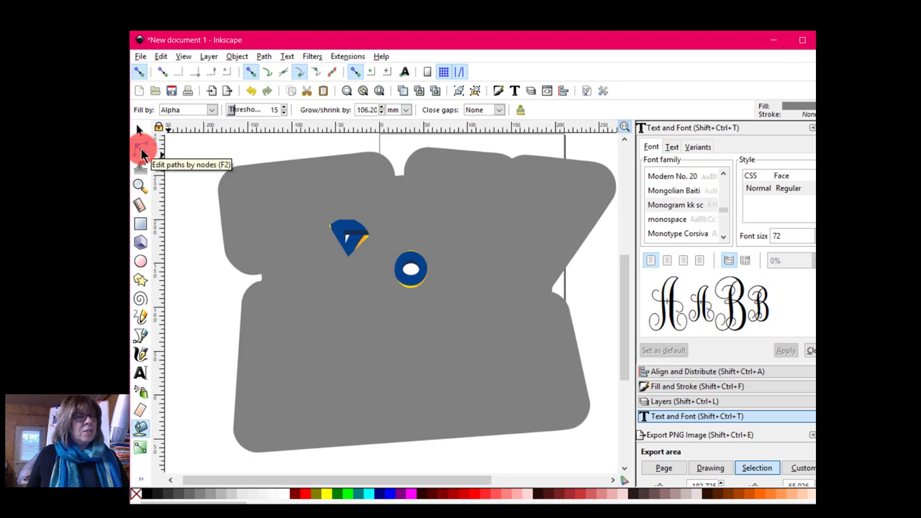
left_click(141, 151)
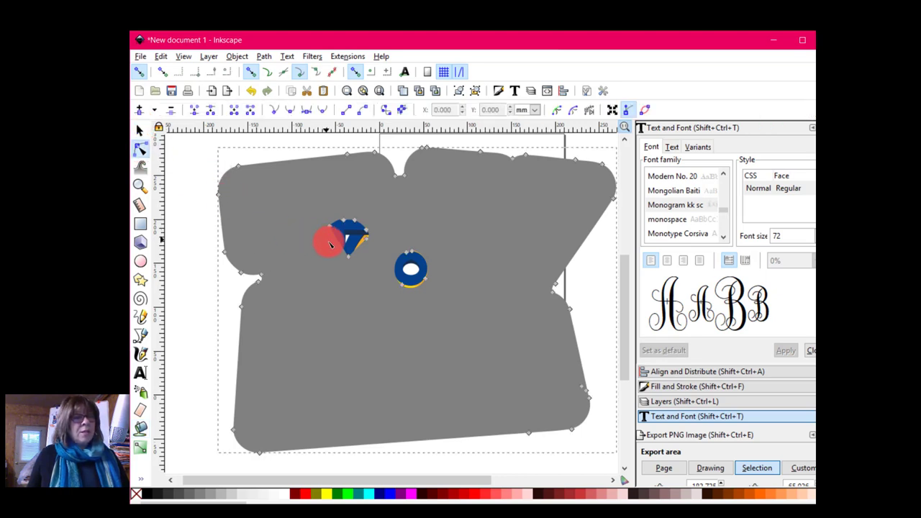
left_click_drag(331, 246, 369, 233)
left_click_drag(308, 206, 455, 315)
key("Delete")
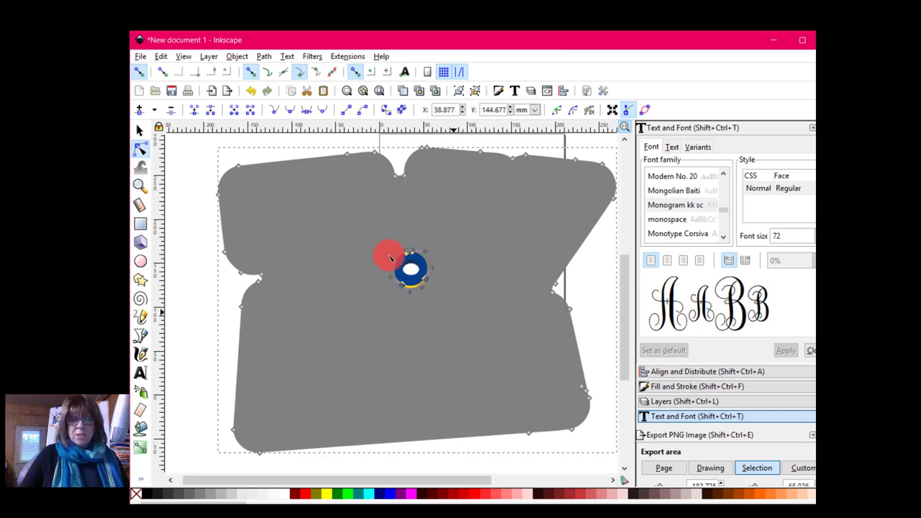
key("Delete")
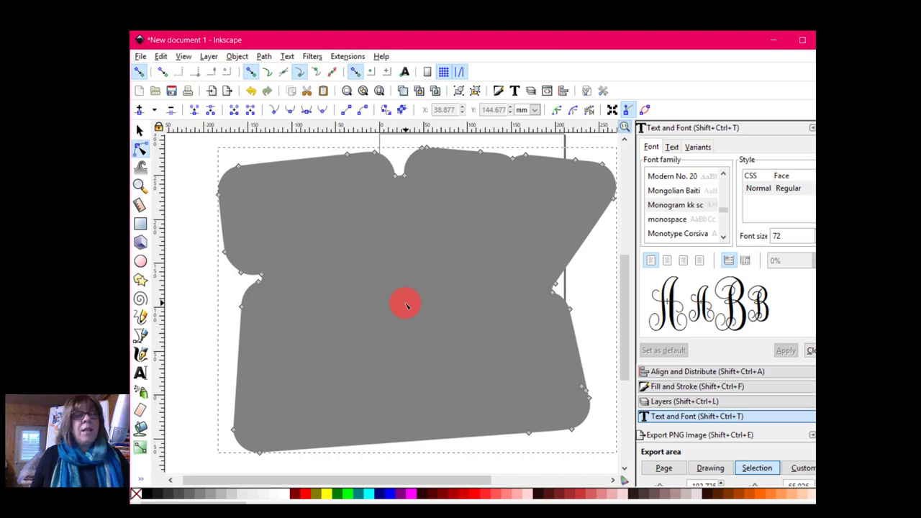
left_click(232, 56)
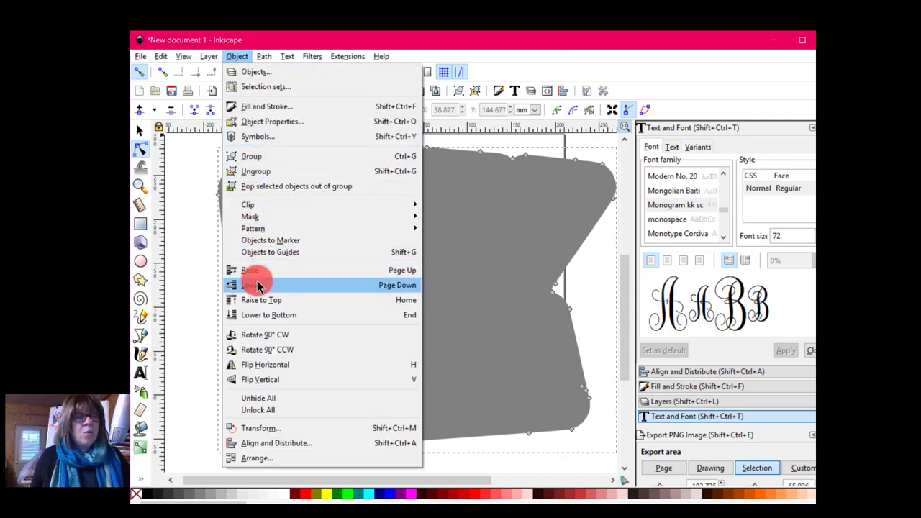
- Send the grey shape behind the logo, then undo four times to remove it
left_click(261, 319)
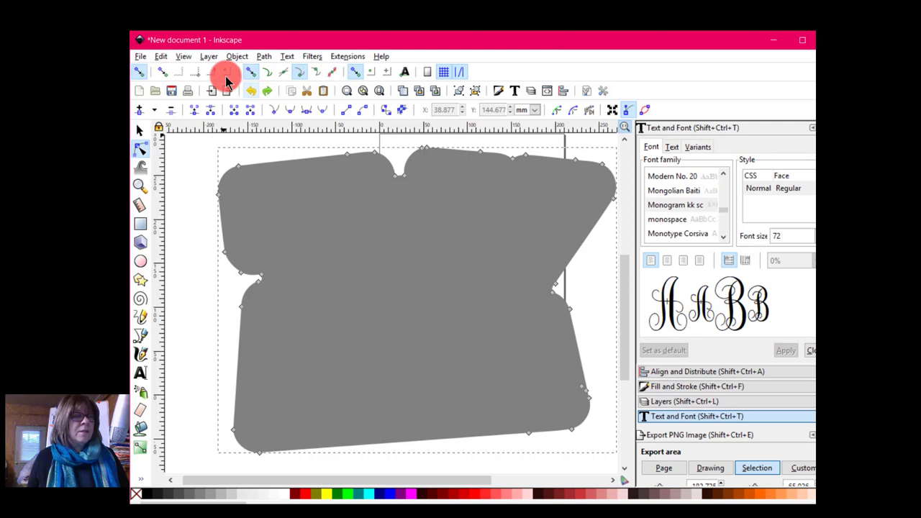
left_click(249, 88)
left_click(249, 89)
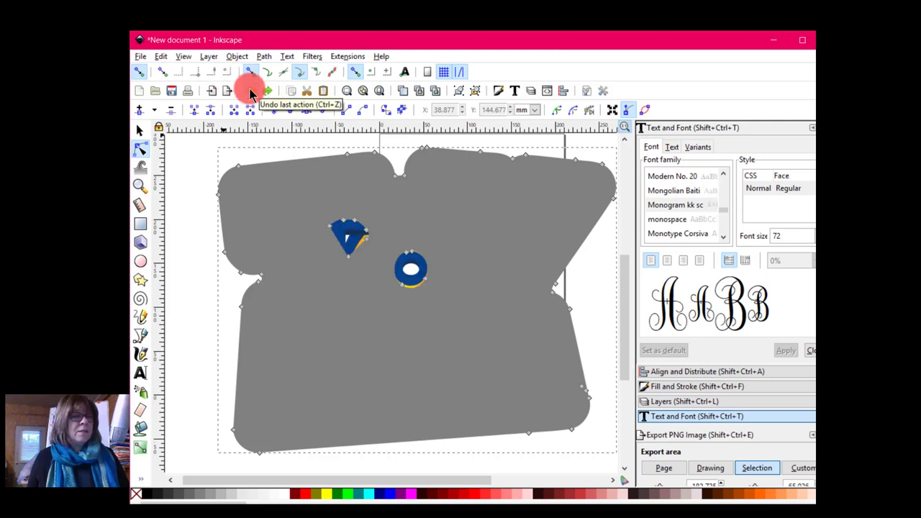
left_click(249, 88)
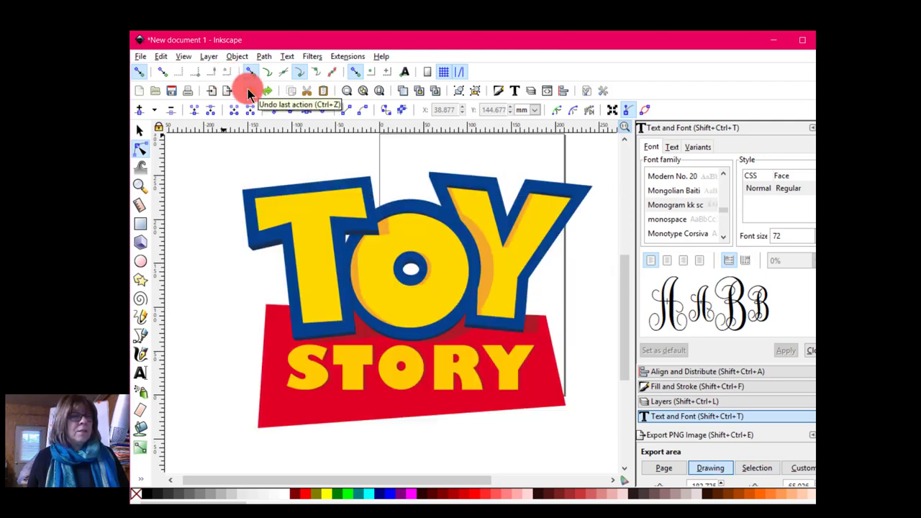
left_click(247, 88)
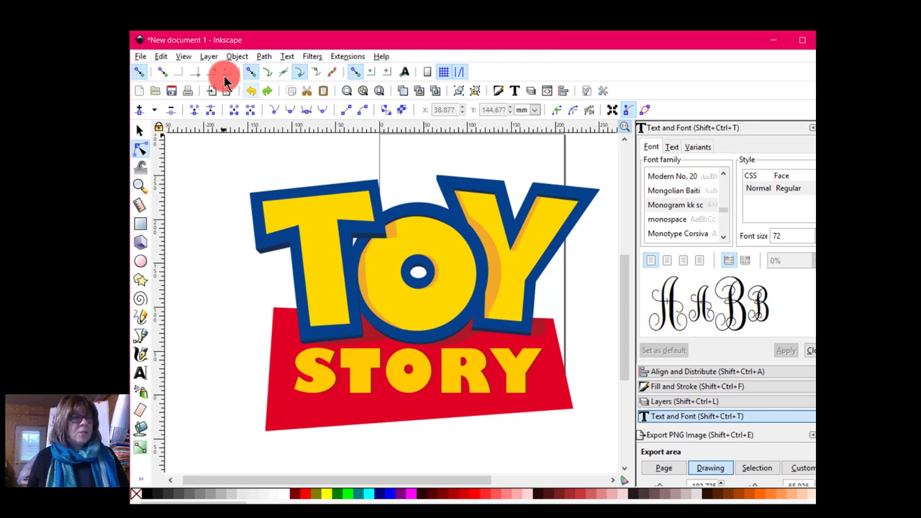
- Select the Toy Story logo, pick the Paint Bucket and review its preferences
left_click(140, 130)
left_click(266, 188)
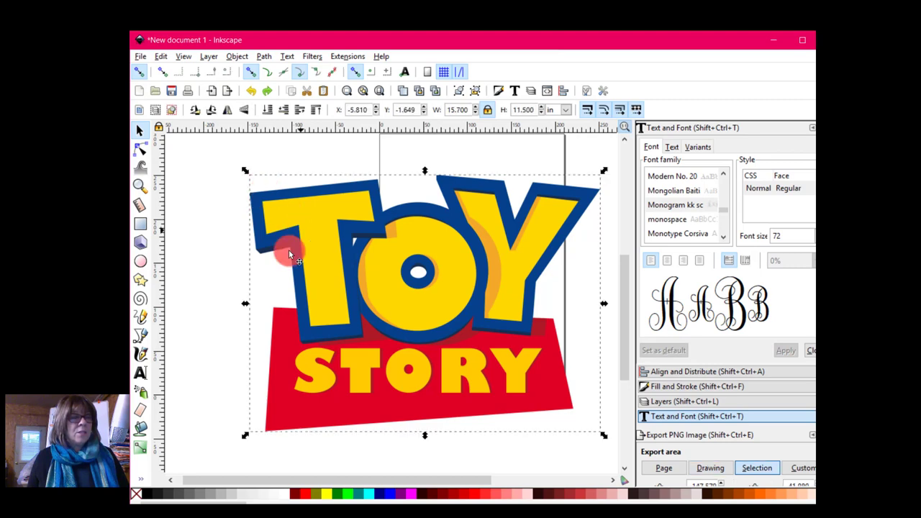
left_click(141, 429)
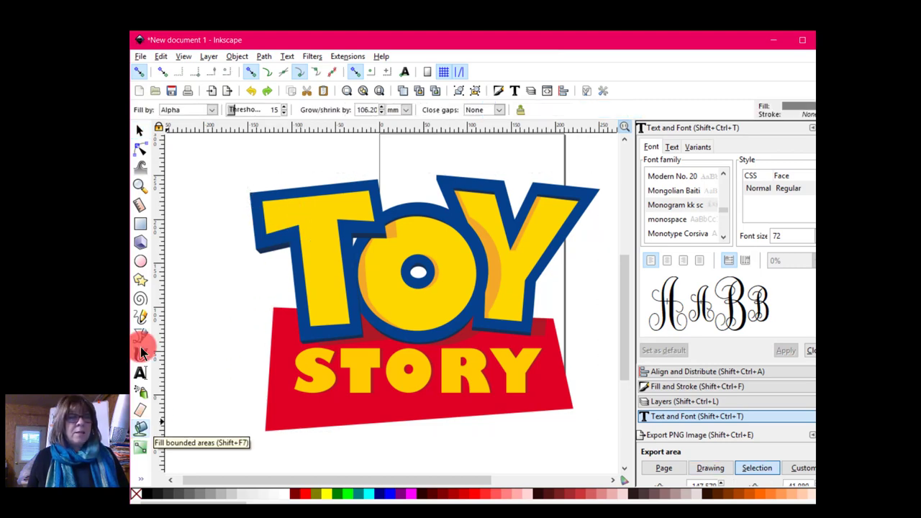
key("ctrl+shift+p")
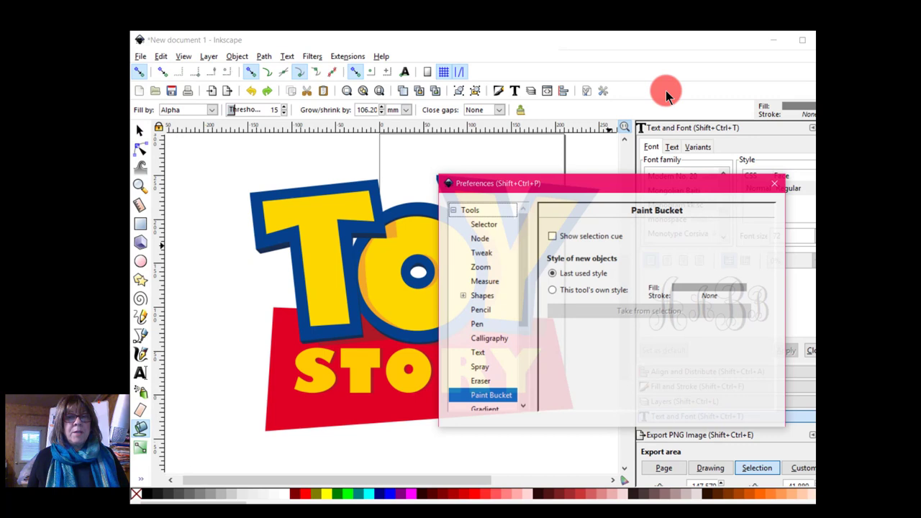
left_click(770, 185)
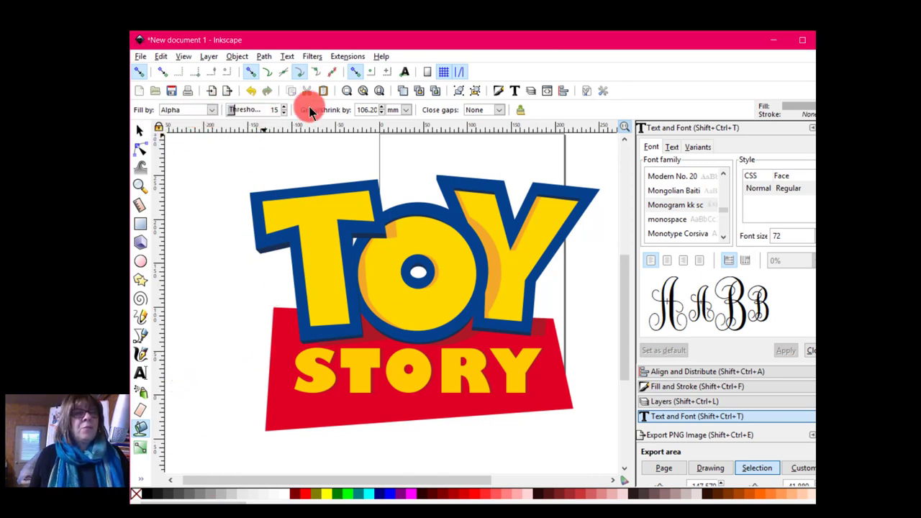
- Lower the bucket's Grow/shrink amount from 106.20 to 101.30 mm
left_click(382, 113)
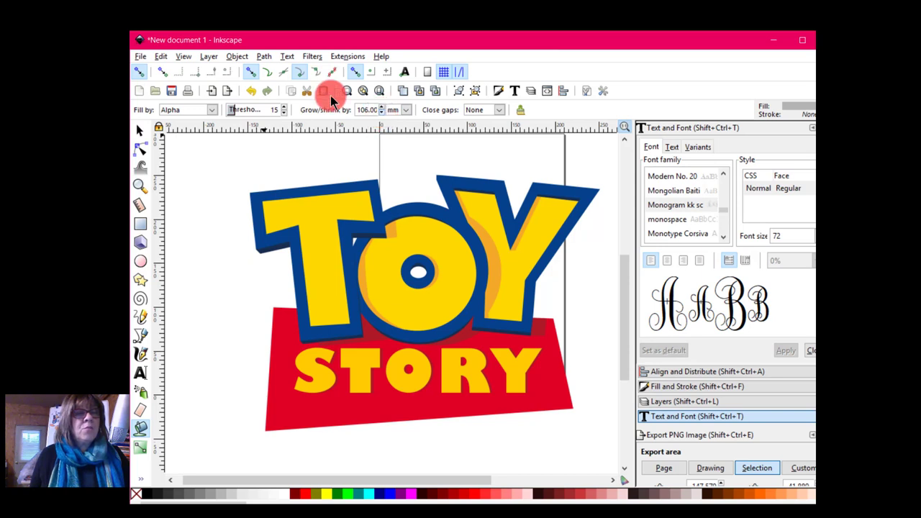
key("Down")
key("Down")
key("Down")
key("Down")
key("Down")
key("Down")
key("Down")
key("Down")
key("Down")
key("Down")
key("Down")
key("Down")
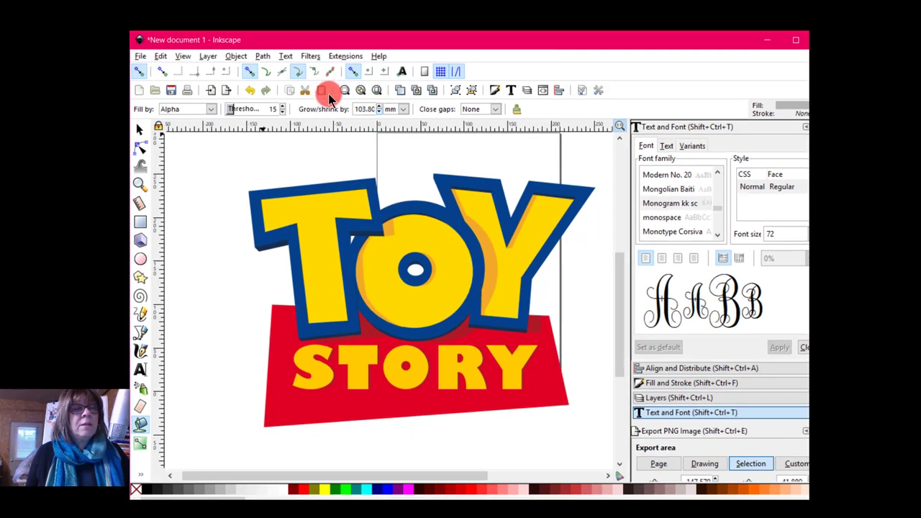
key("Down")
key("Down")
key("Down")
key("Down")
key("Down")
key("Down")
key("Down")
key("Down")
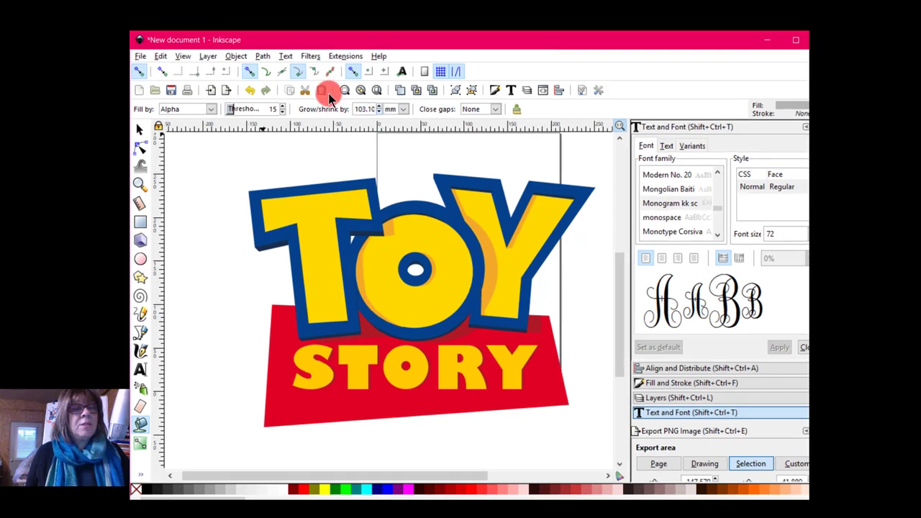
key("Down")
key("Down")
key("Down")
key("Down")
key("Down")
key("Down")
key("Down")
key("Down")
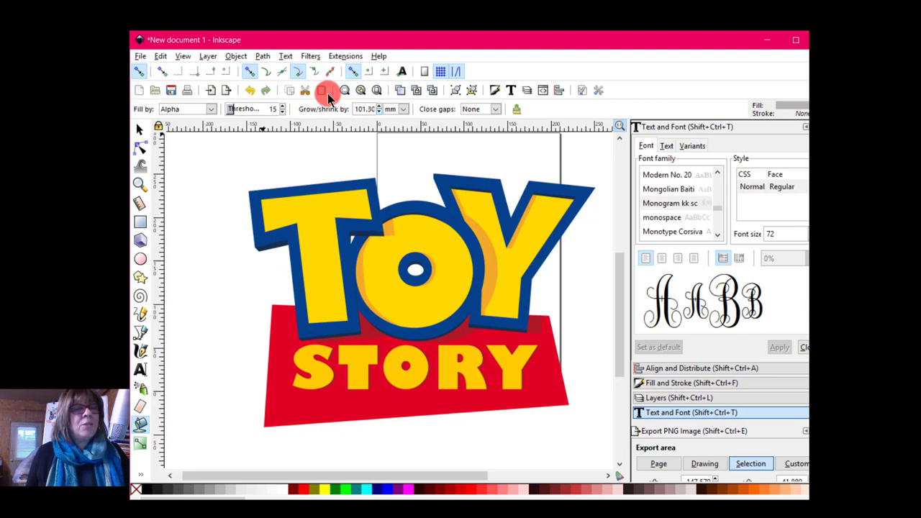
key("Down")
key("Down")
key("Down")
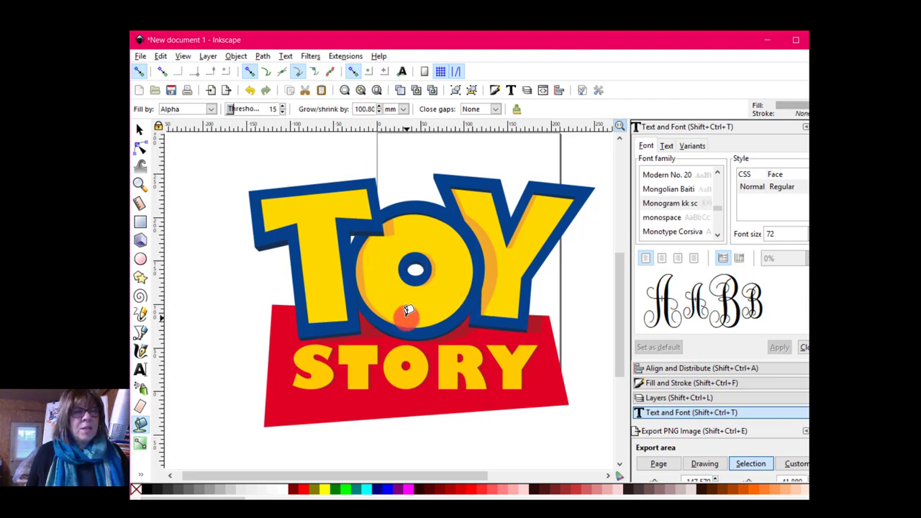
- Bucket-fill a thinner grey border, delete its stray blue pieces, and lower it behind the logo
left_click(355, 245)
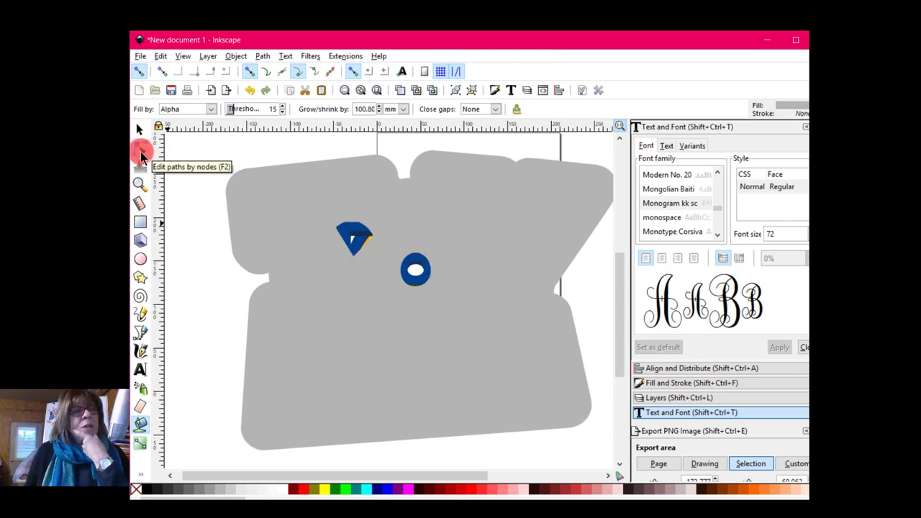
left_click(141, 151)
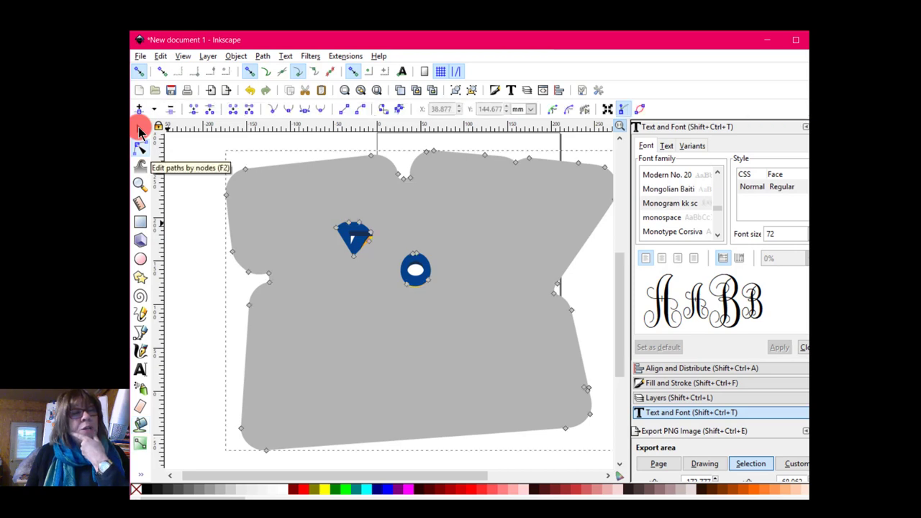
left_click_drag(325, 209, 450, 300)
left_click_drag(423, 261, 431, 295)
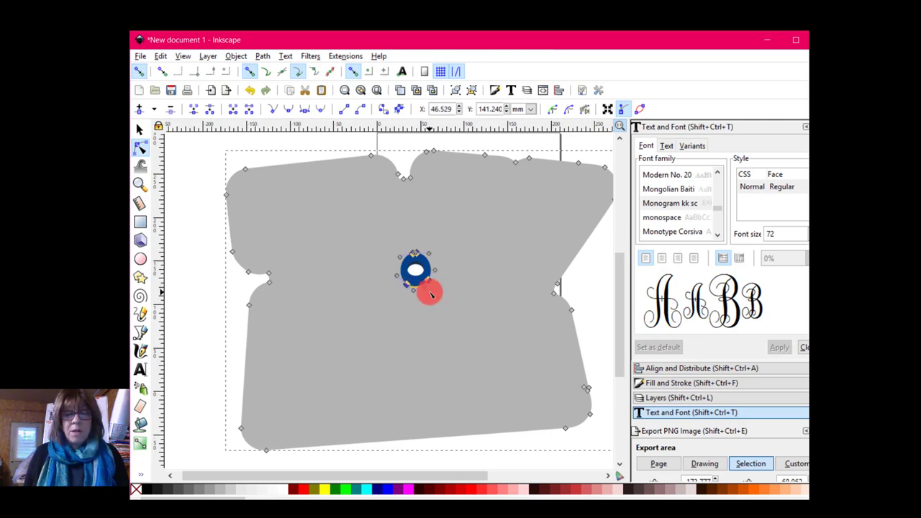
key("Delete")
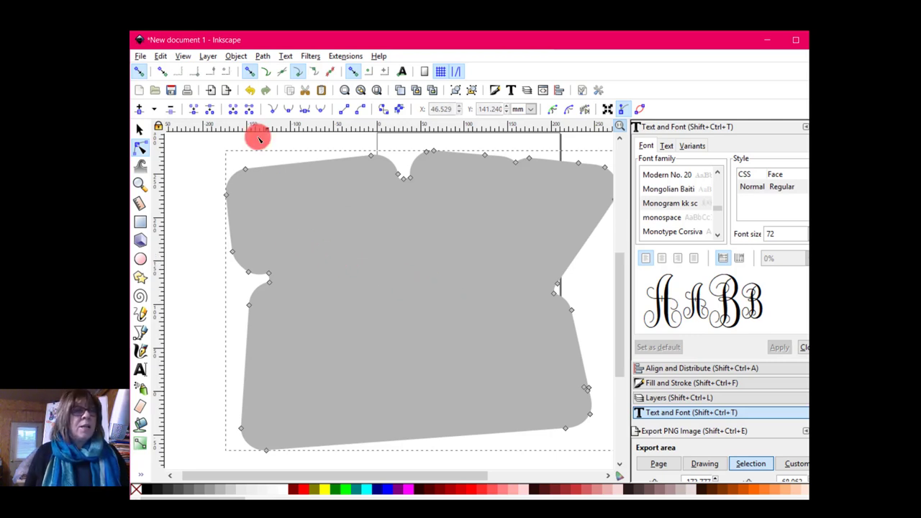
left_click(236, 56)
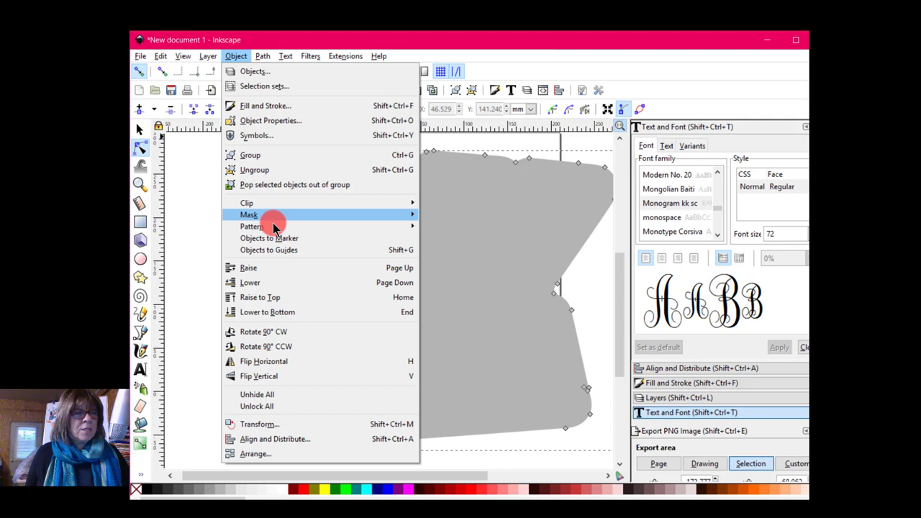
left_click(288, 315)
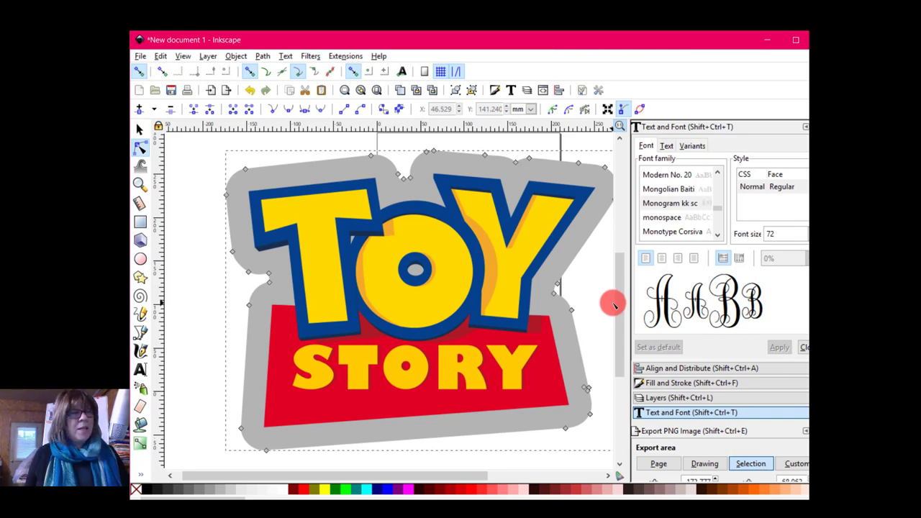
- Delete the grey backing shape again and select the whole Toy Story logo
key("Delete")
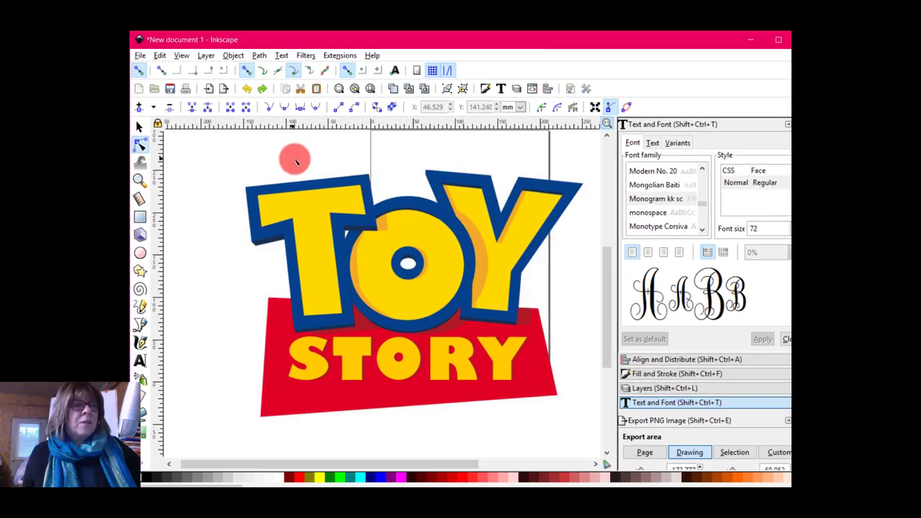
left_click(140, 126)
left_click(345, 204)
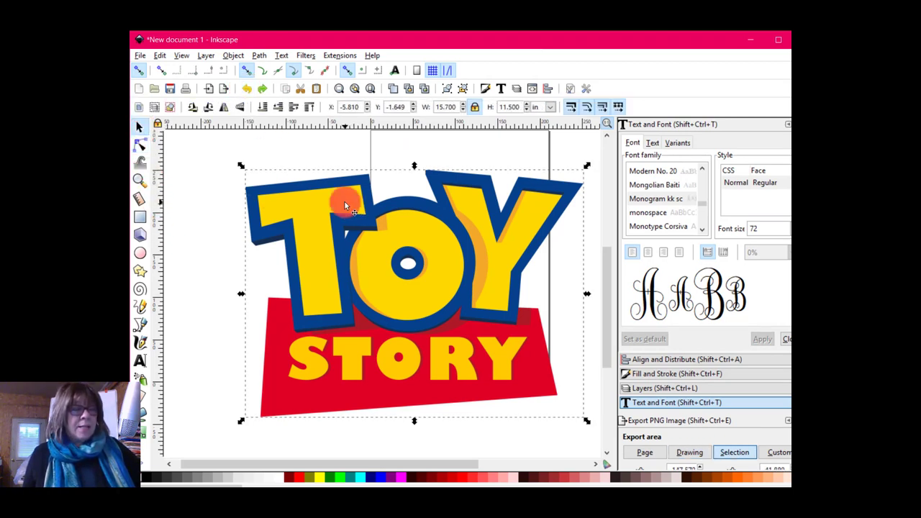
- Set the Paint Bucket's grow/shrink amount to 60
left_click(139, 338)
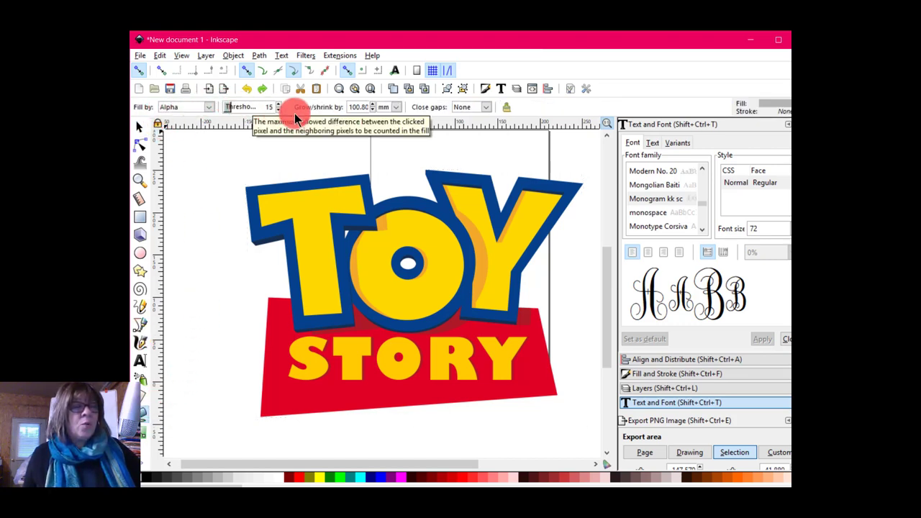
double_click(372, 109)
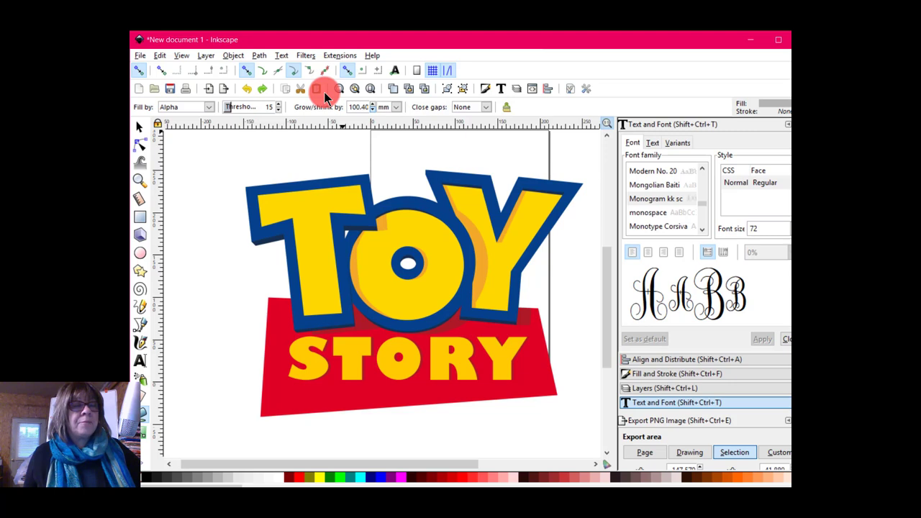
left_click_drag(350, 106, 393, 106)
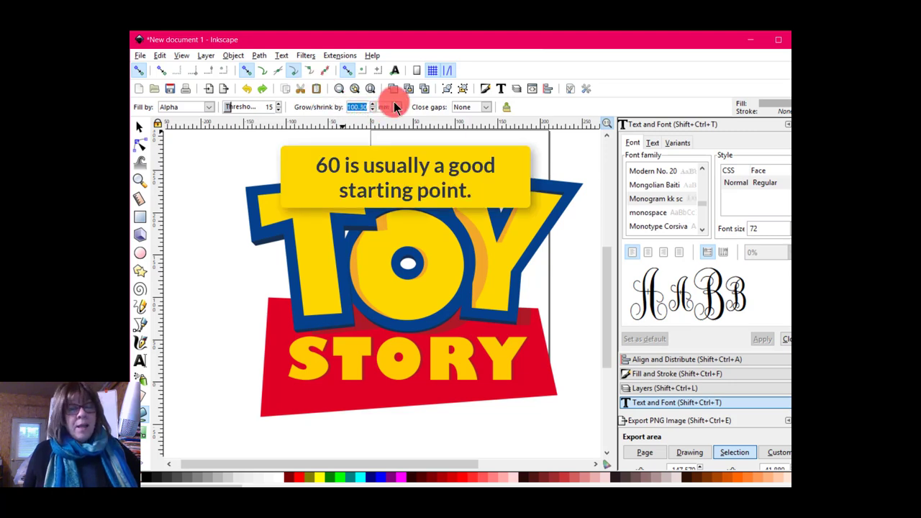
type("60")
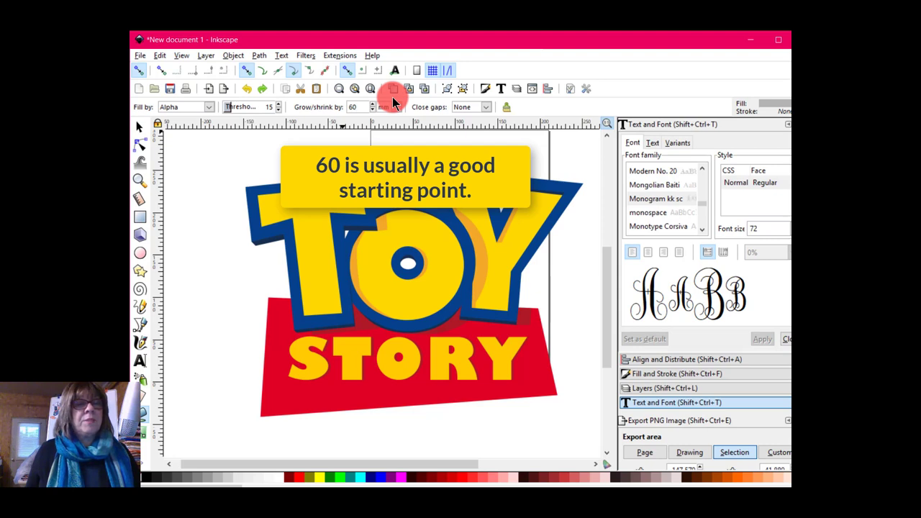
- Flood-fill a 60-grow grey shape around the logo, delete its stray inner nodes, and lower it behind the logo
left_click(340, 232)
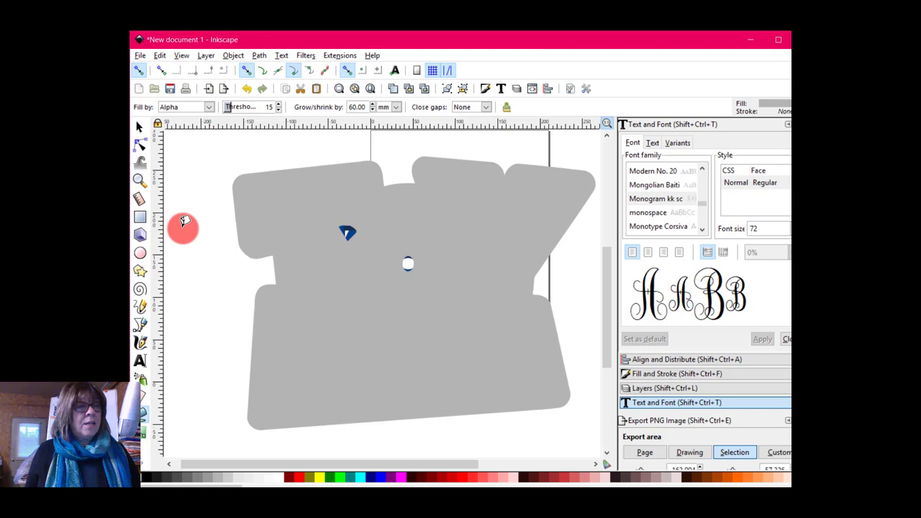
left_click(139, 145)
left_click_drag(336, 221, 440, 278)
left_click_drag(328, 229, 468, 354)
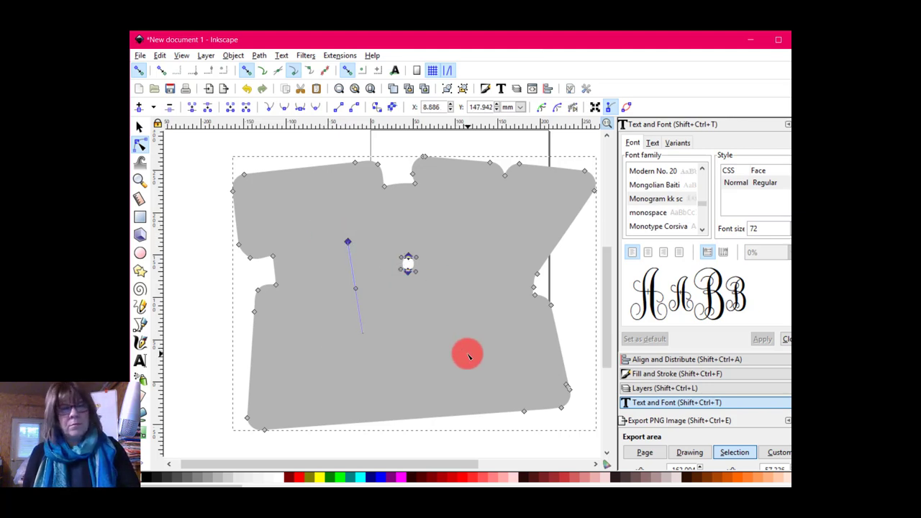
key("Delete")
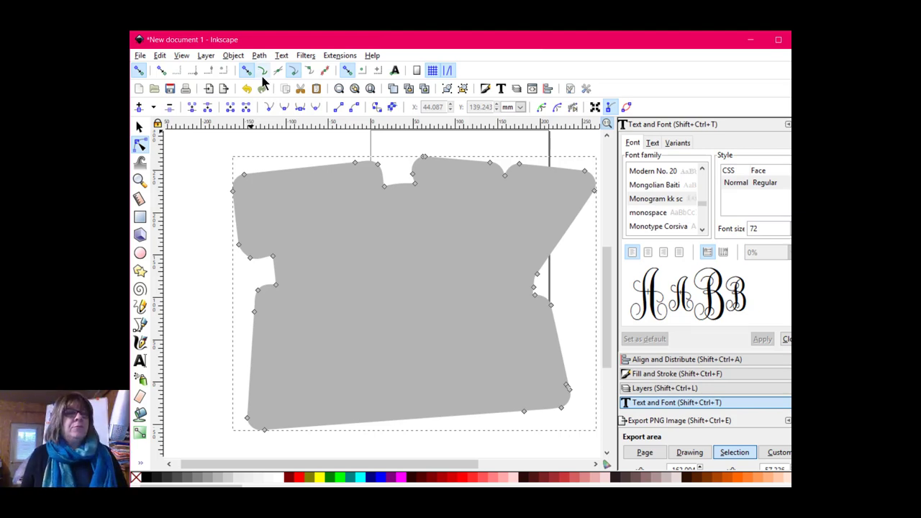
left_click_drag(233, 57, 287, 306)
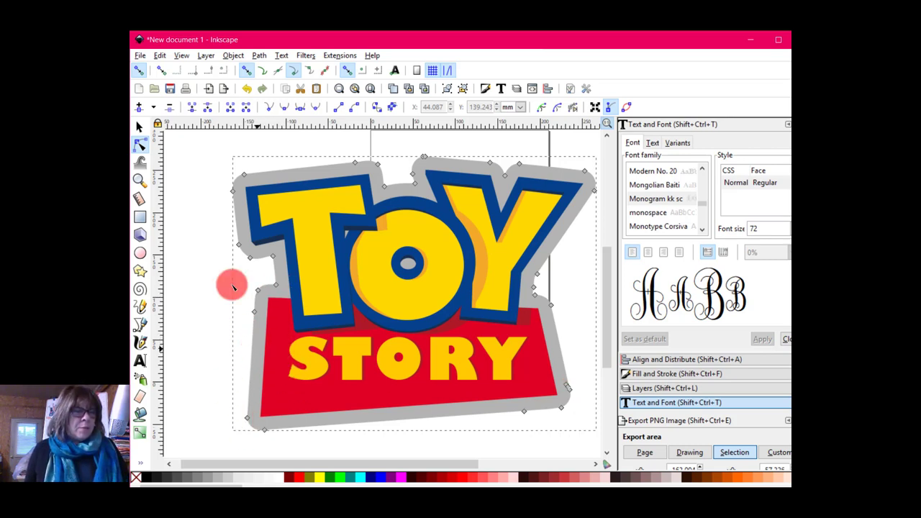
- Fill the offset border shape white and deselect everything
left_click(279, 477)
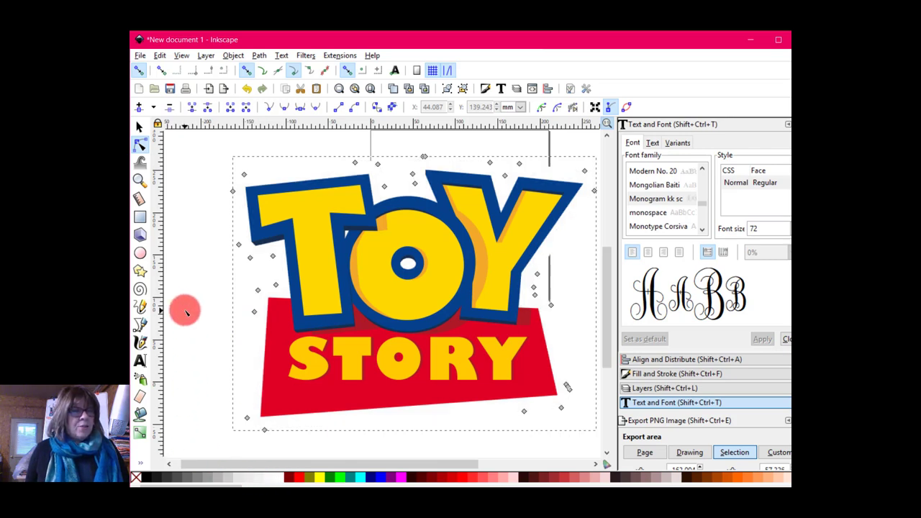
left_click(185, 247)
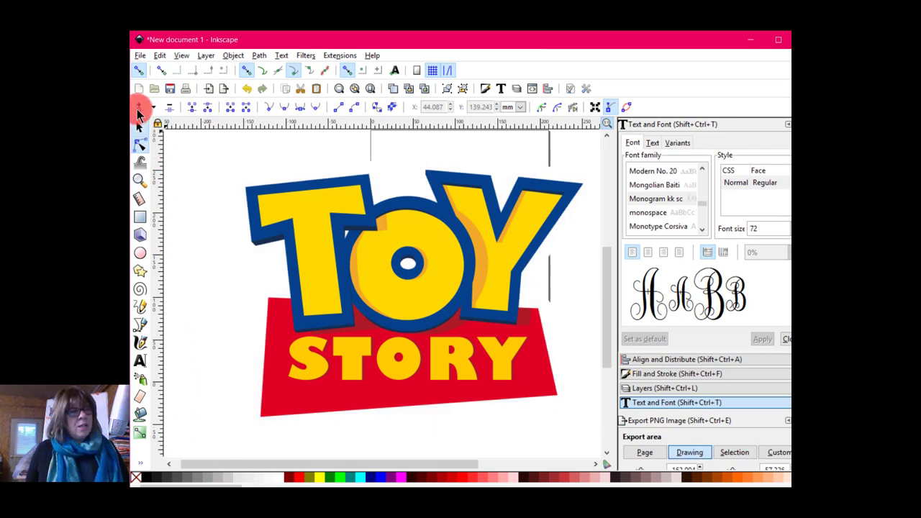
left_click(141, 128)
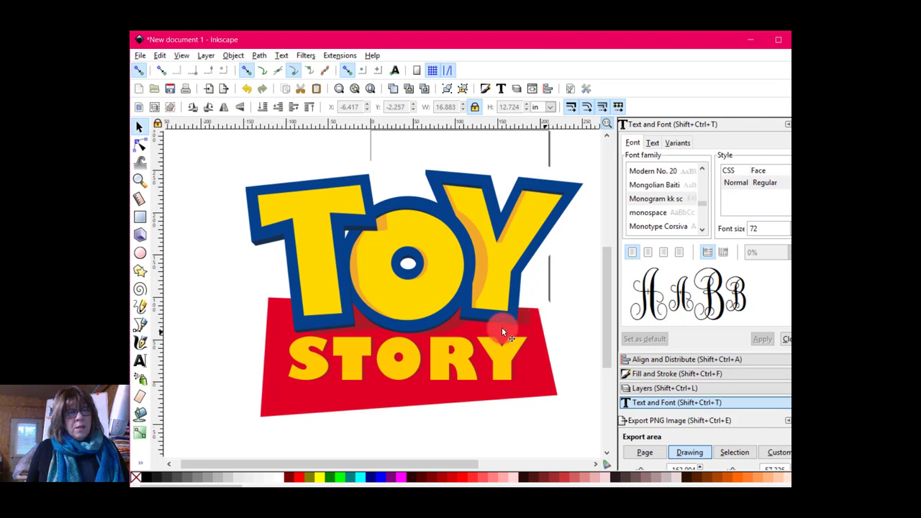
left_click(140, 144)
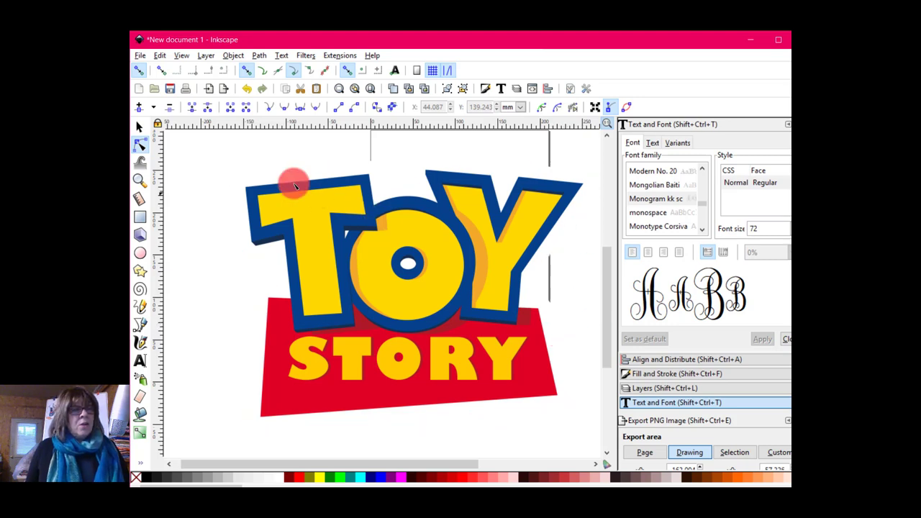
- Select the logo and white border together and group them into one object
left_click(140, 128)
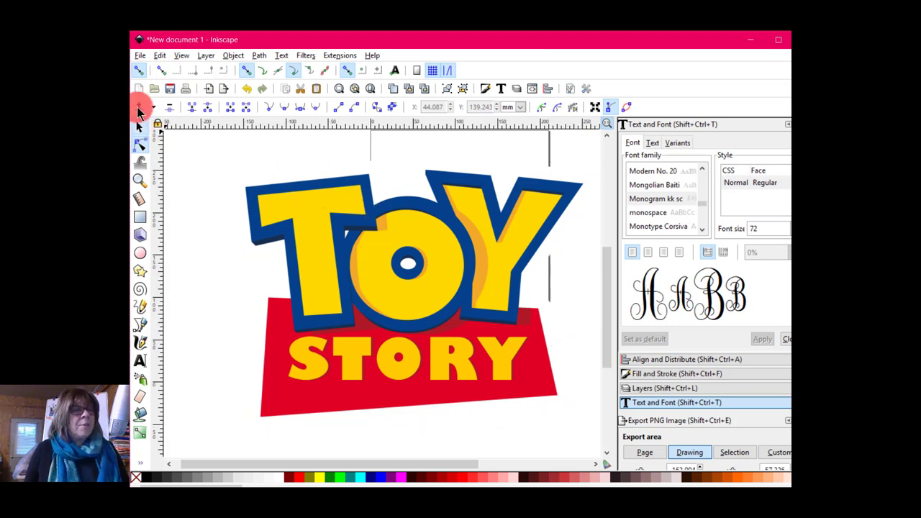
left_click_drag(213, 147, 597, 430)
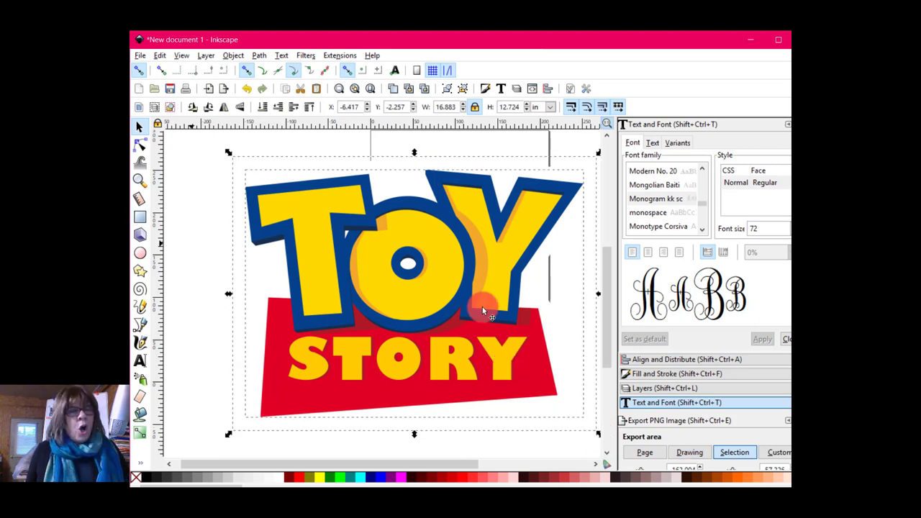
left_click(159, 55)
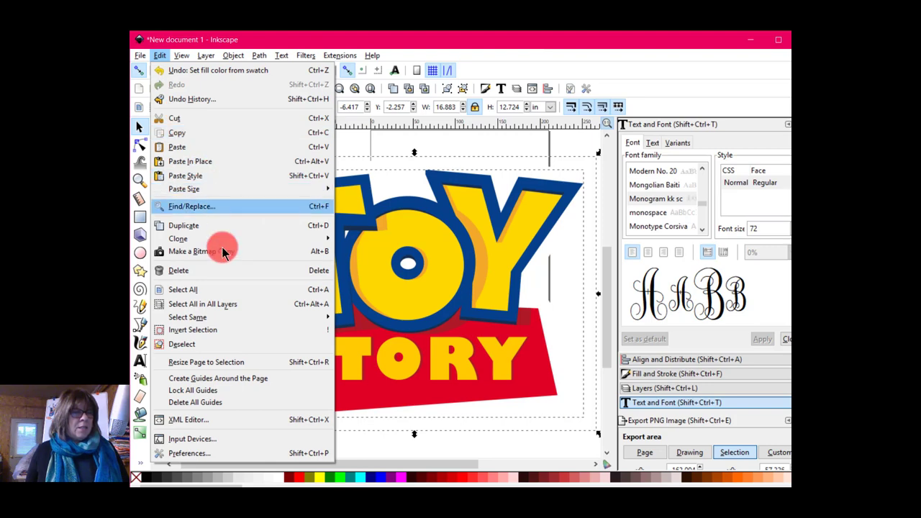
left_click(213, 289)
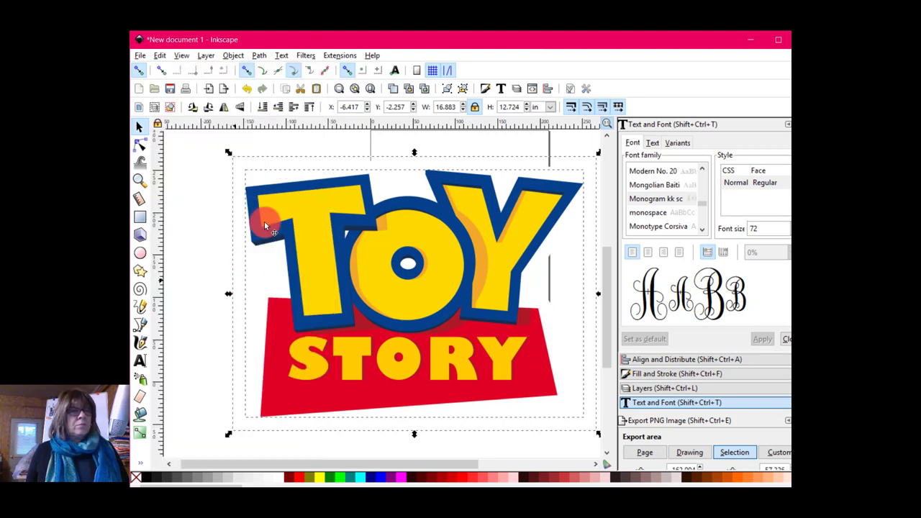
left_click(231, 56)
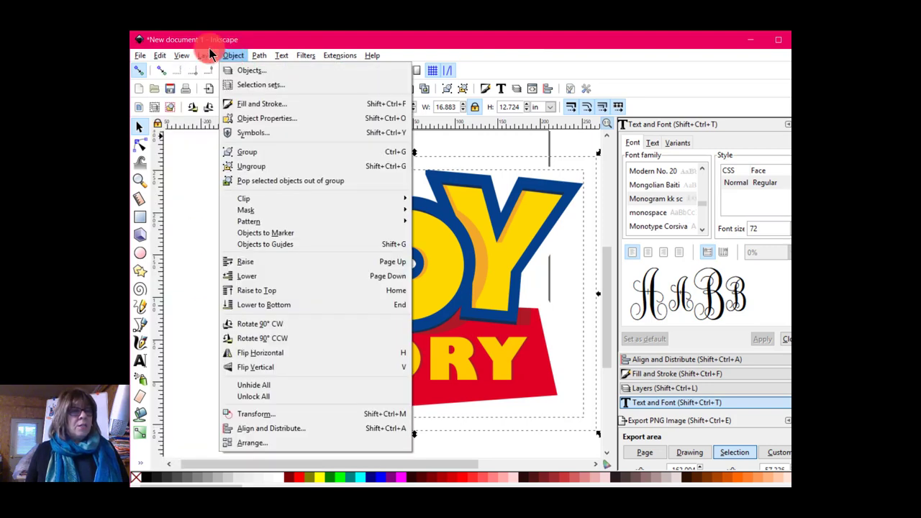
left_click(252, 152)
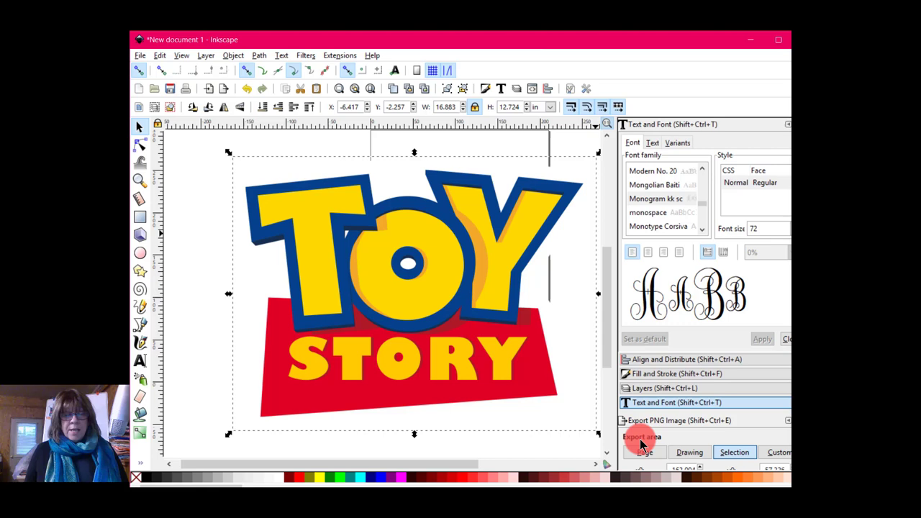
- Export the grouped selection as a PNG named toy story logo.png
left_click(761, 424)
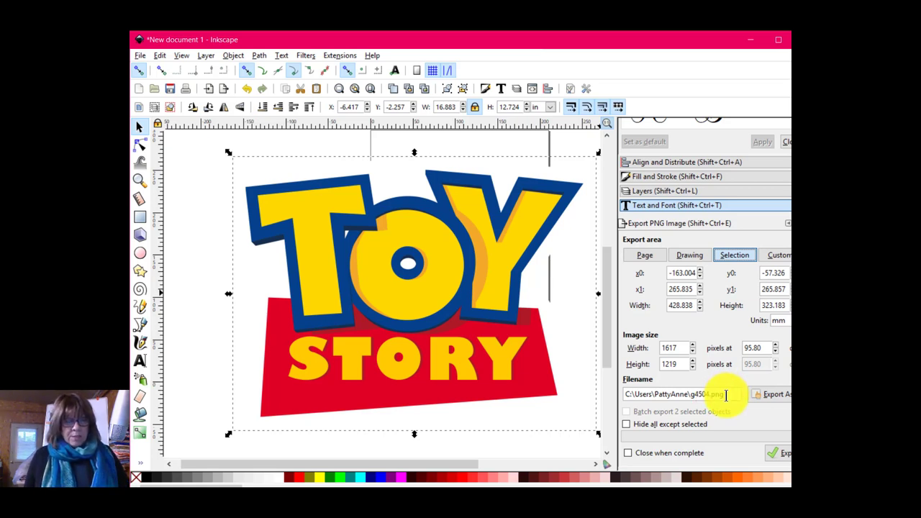
left_click_drag(726, 395, 693, 394)
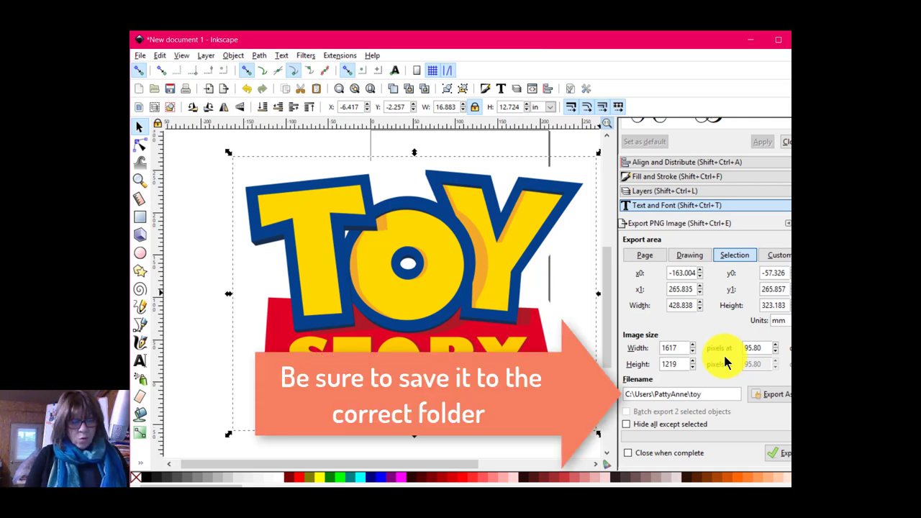
key("BackSpace")
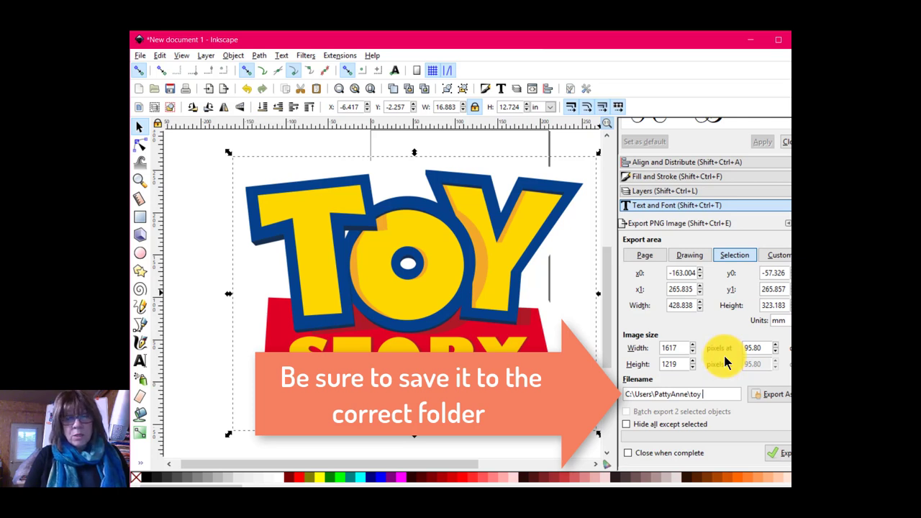
type("story lo")
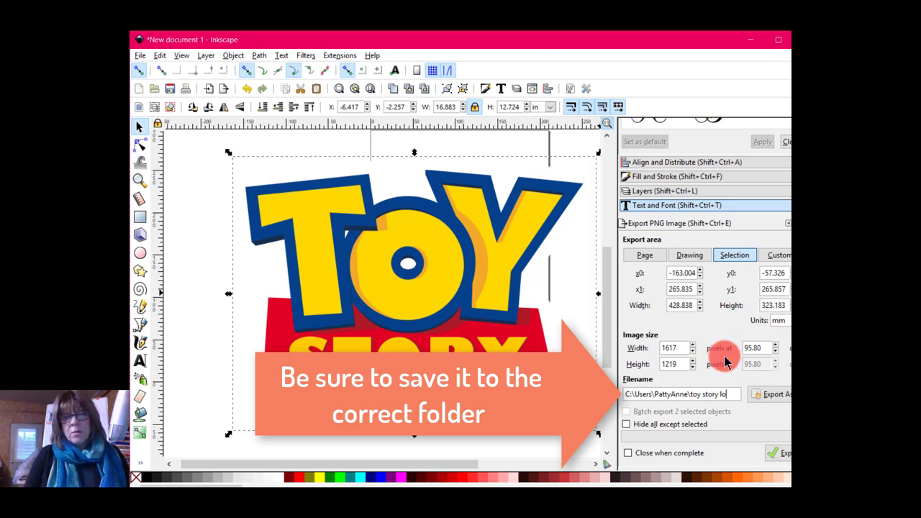
type("go.png")
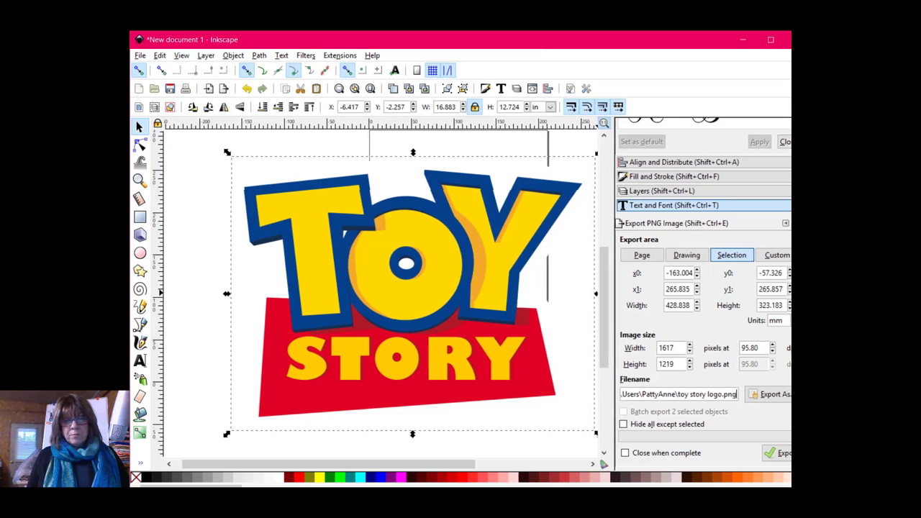
left_click(768, 453)
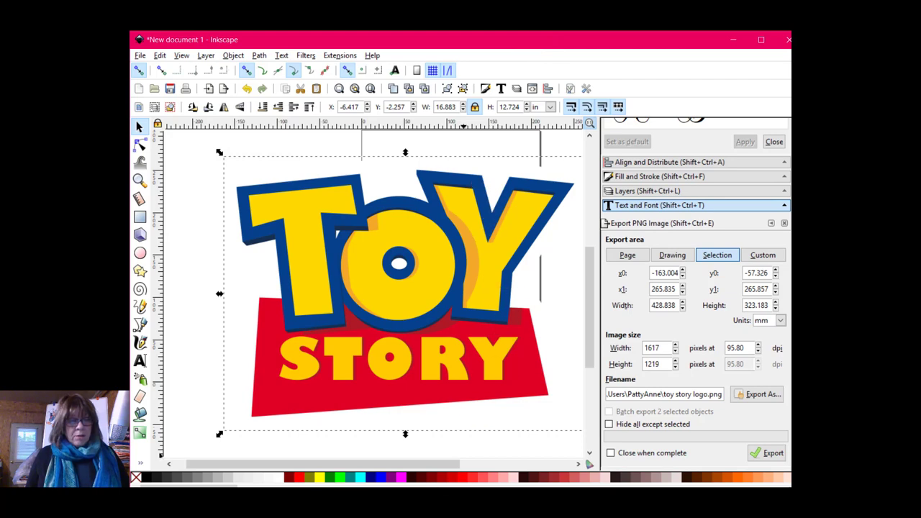
- In Cricut Design Space's upload page, delete the previously uploaded Toy Story logo
key("alt+Tab")
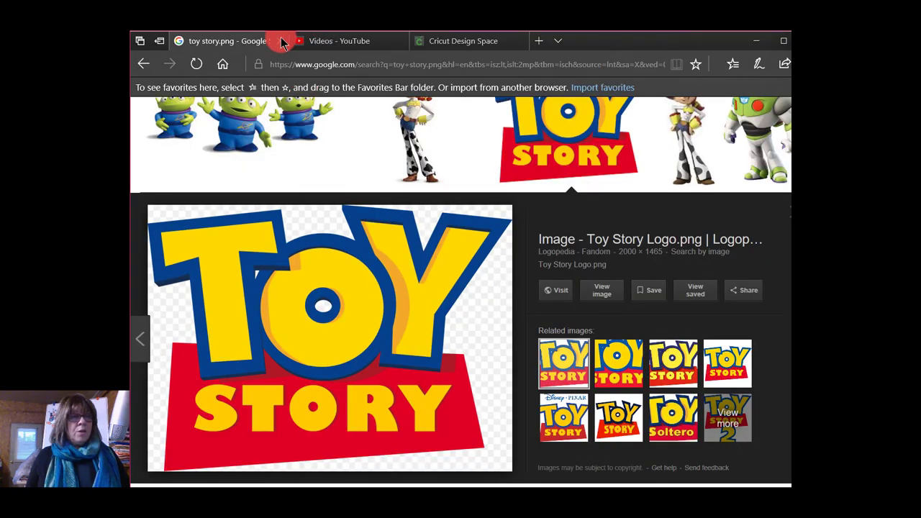
left_click(419, 43)
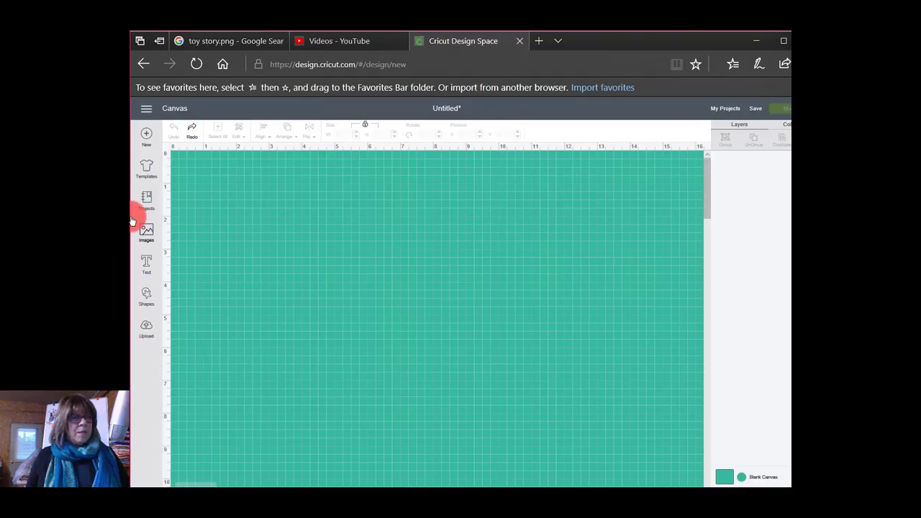
left_click(145, 328)
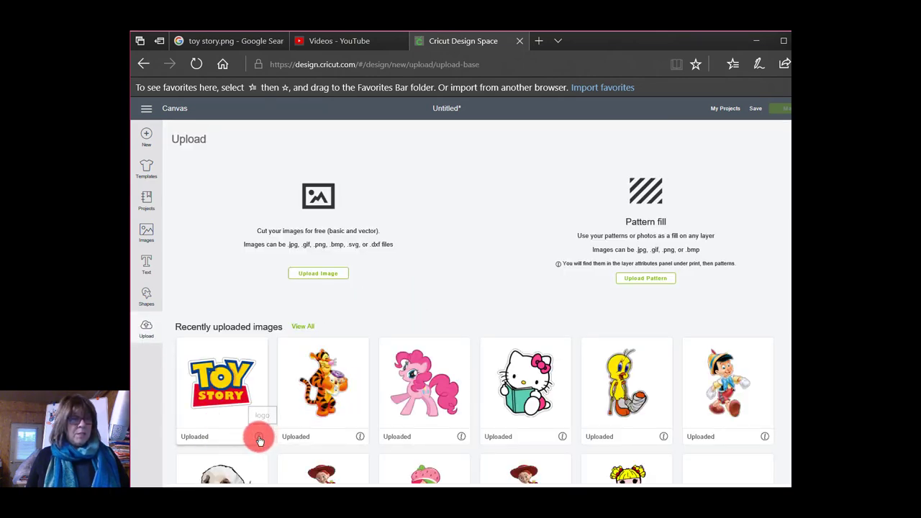
mouse_move(259, 407)
left_click(224, 375)
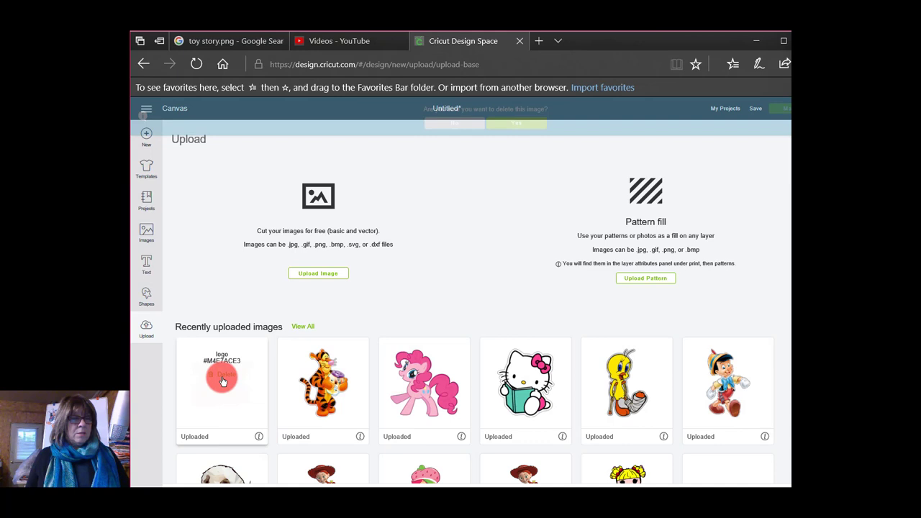
left_click(514, 123)
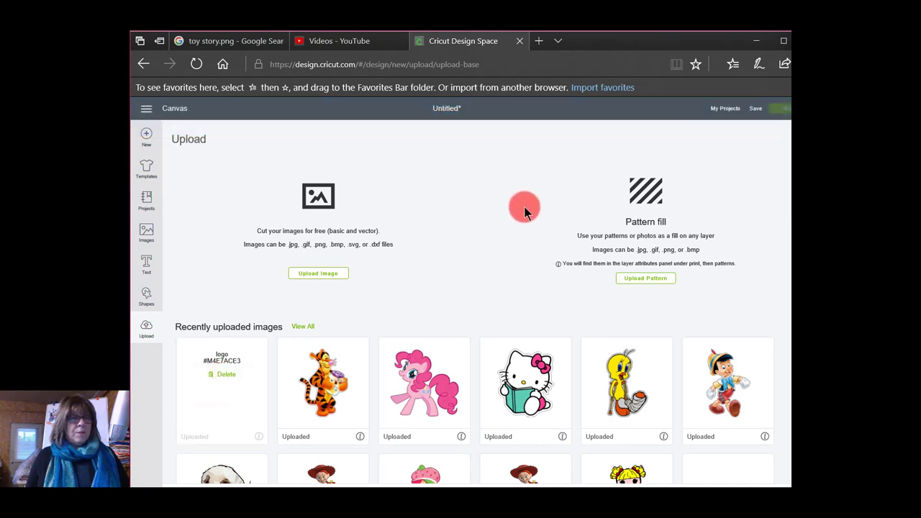
- Upload the 'toy story logo new' image from the disney font folder
left_click(321, 274)
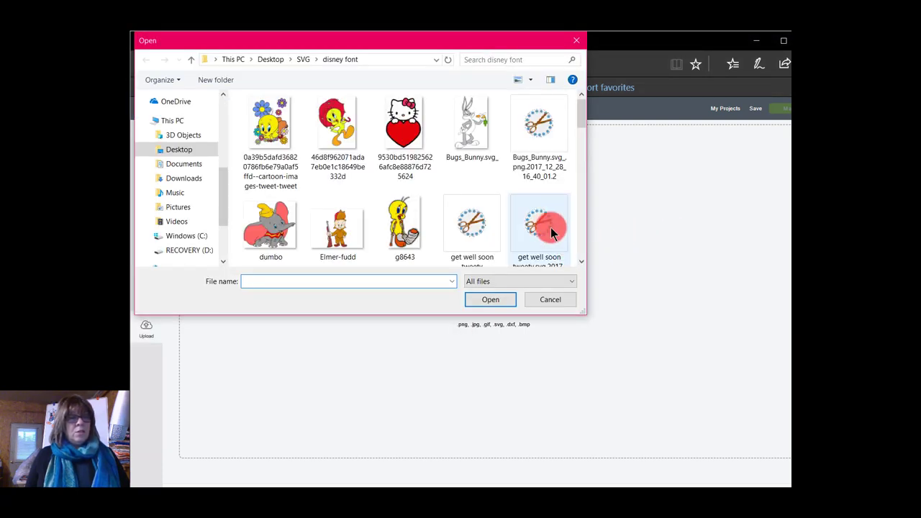
scroll(550, 227, "down", 2)
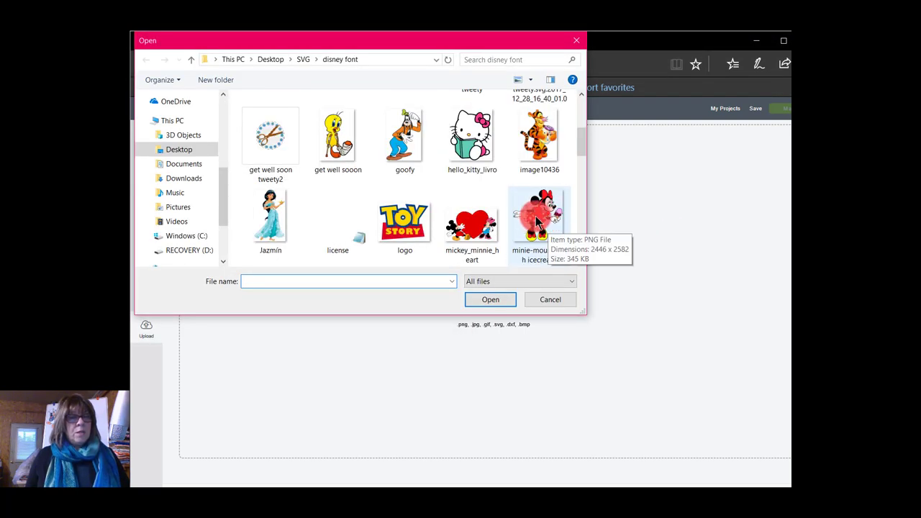
scroll(534, 223, "down", 2)
scroll(537, 224, "down", 5)
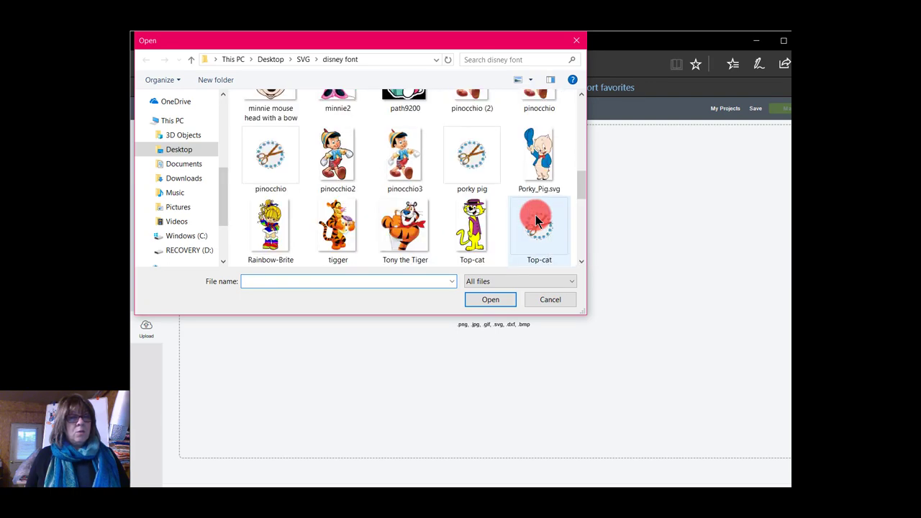
scroll(539, 226, "up", 2)
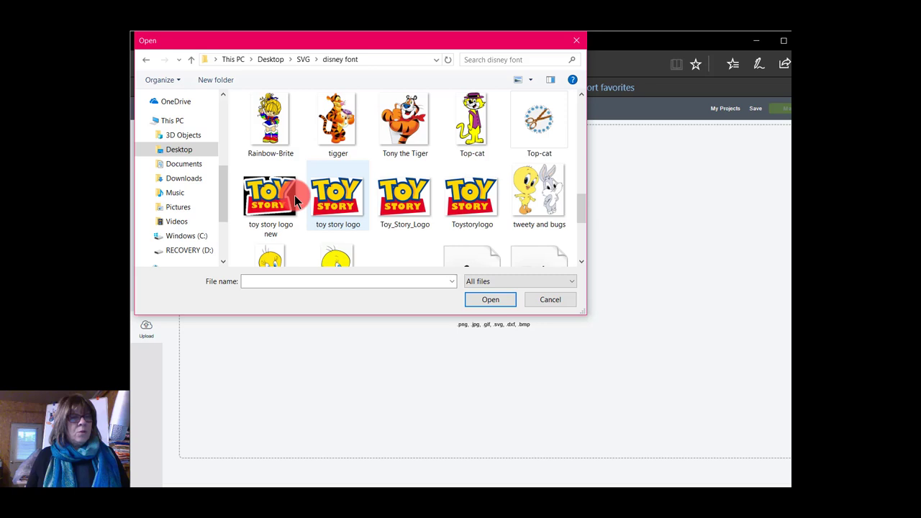
left_click(274, 205)
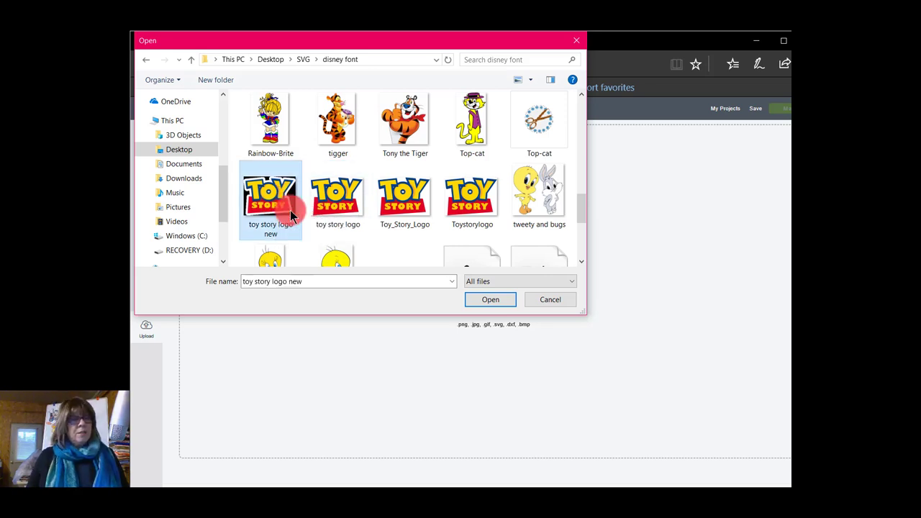
left_click(488, 301)
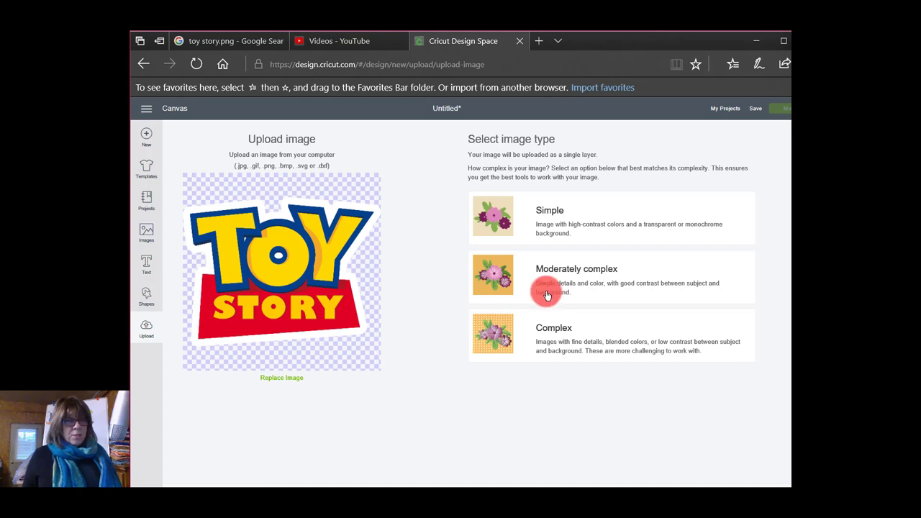
- Choose Complex as the logo's image type after briefly trying Simple
left_click(565, 344)
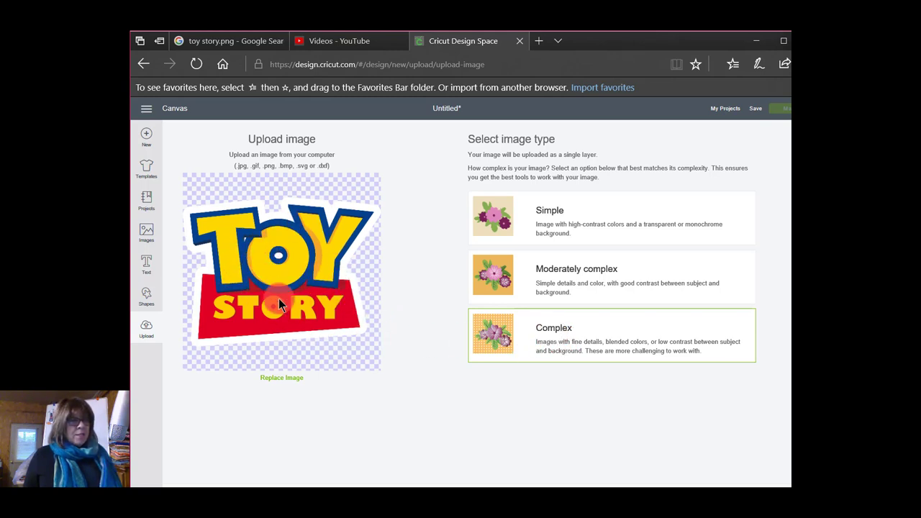
left_click(582, 214)
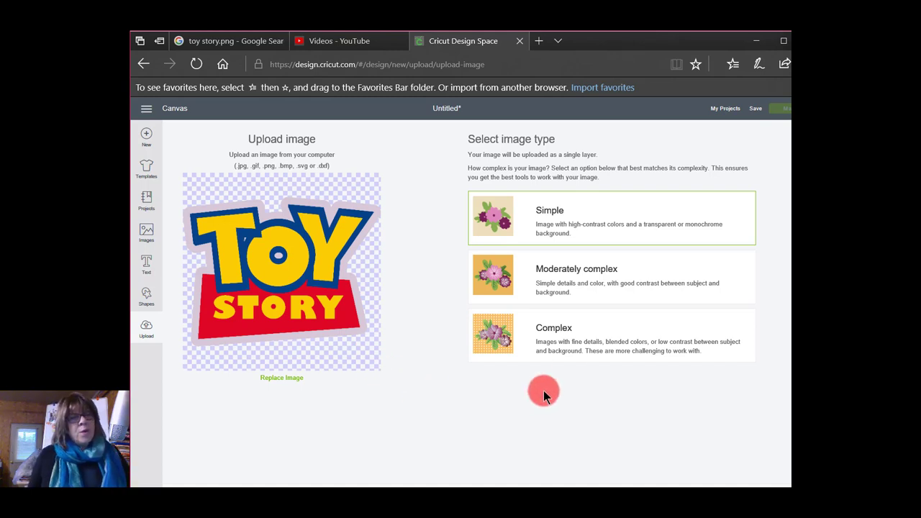
left_click(583, 329)
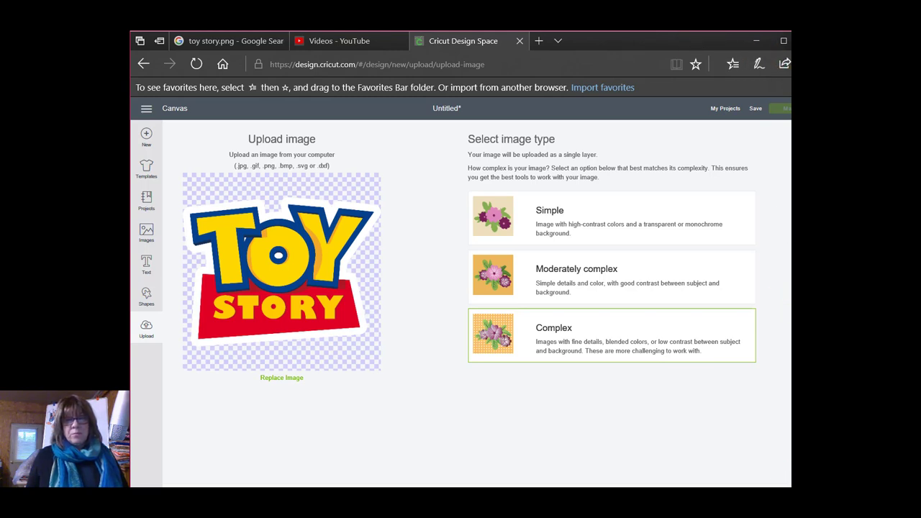
left_click_drag(791, 144, 788, 158)
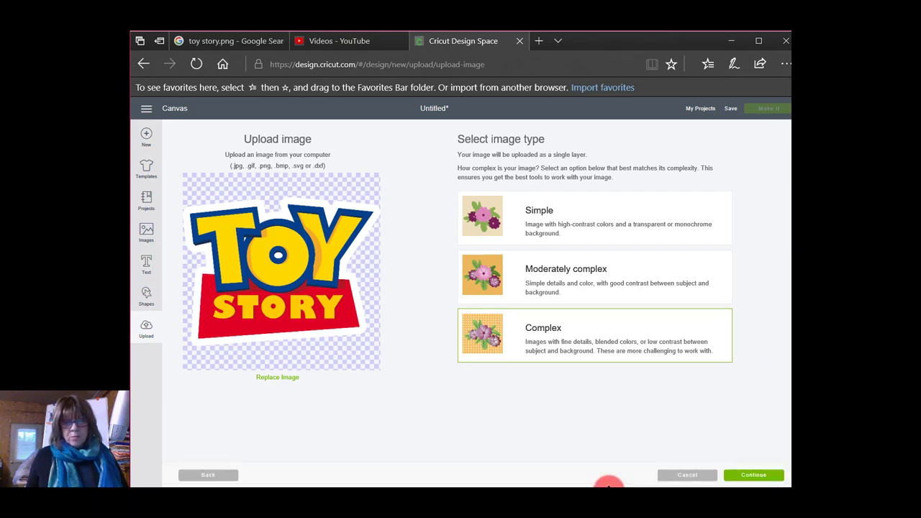
- Tag the image 'Toy Story logo' and save it as a print-then-cut image
left_click(769, 475)
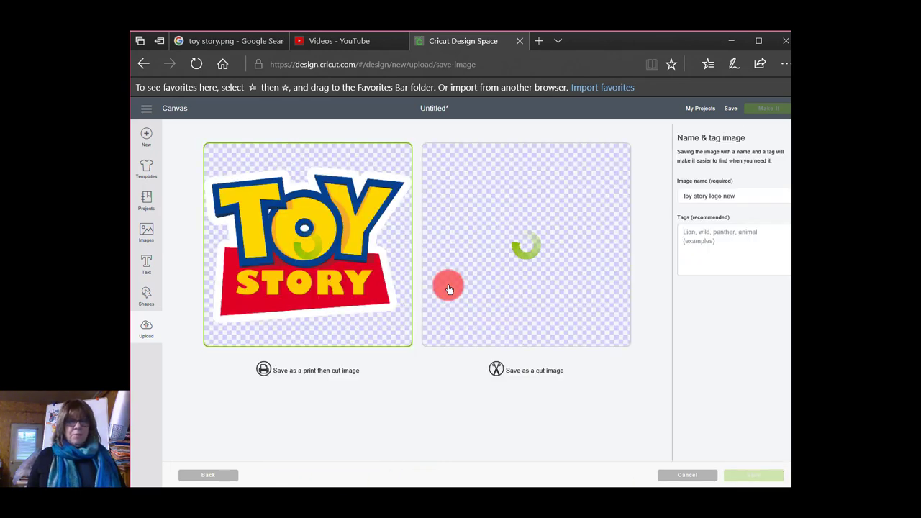
left_click(728, 244)
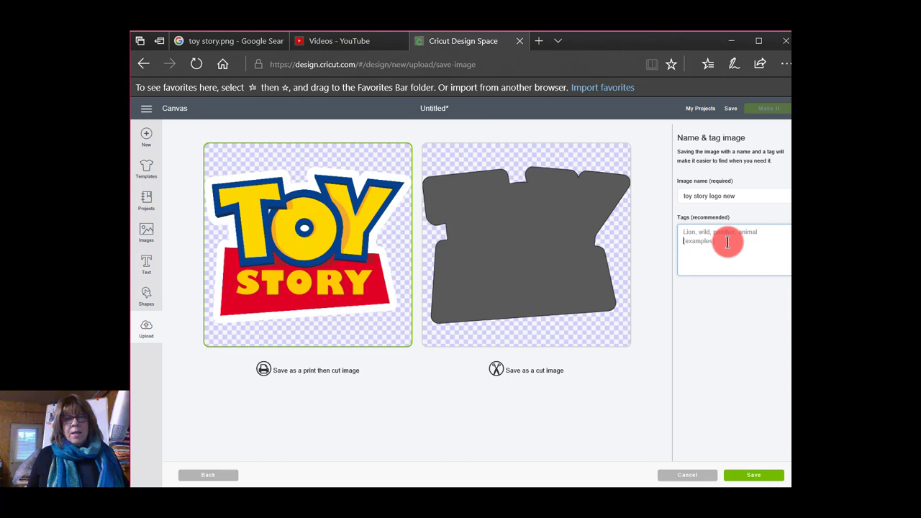
type("tory logo")
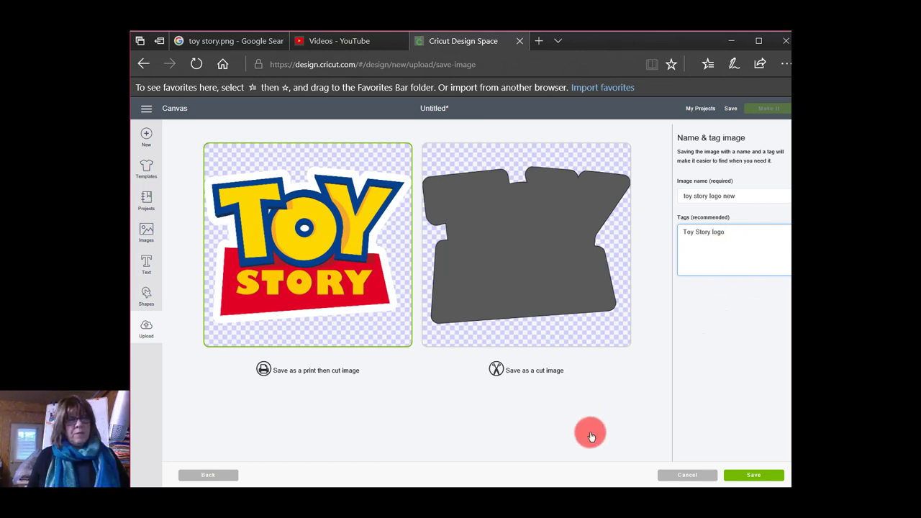
left_click(752, 478)
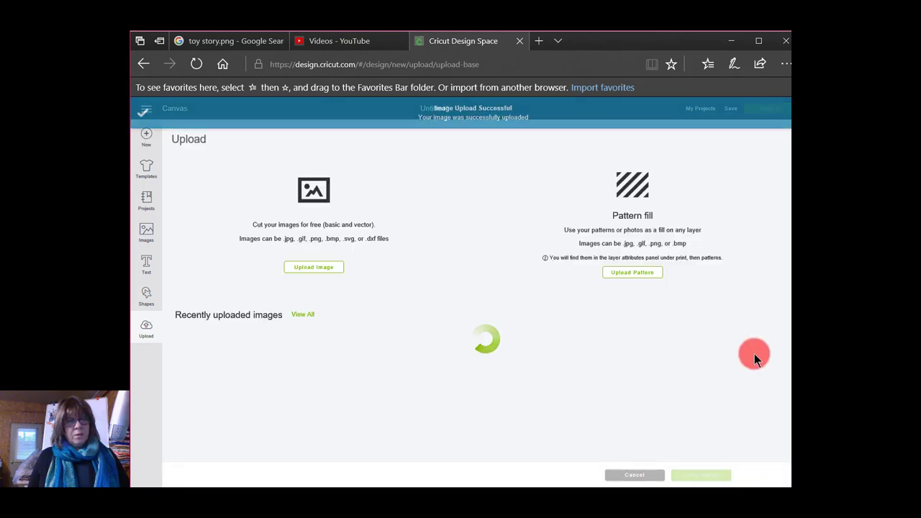
- Insert the uploaded Toy Story image onto the canvas and move it up-left
left_click(223, 374)
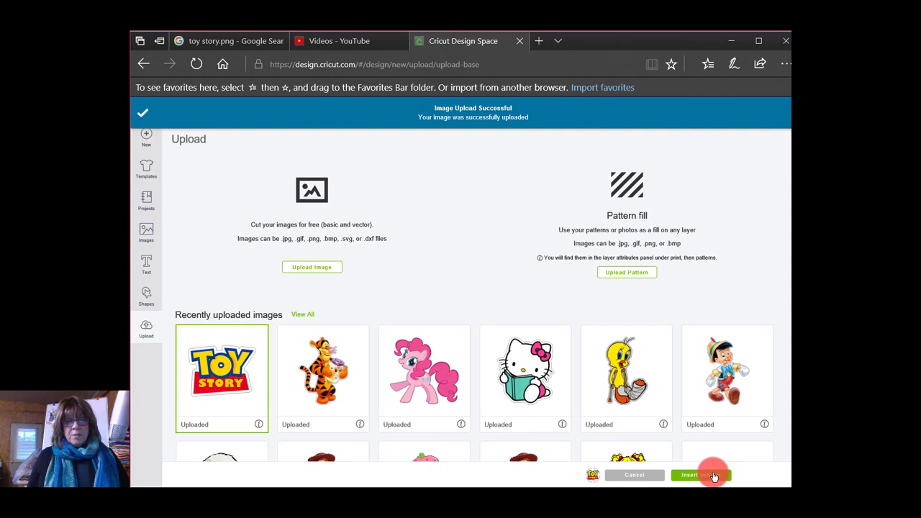
left_click(700, 474)
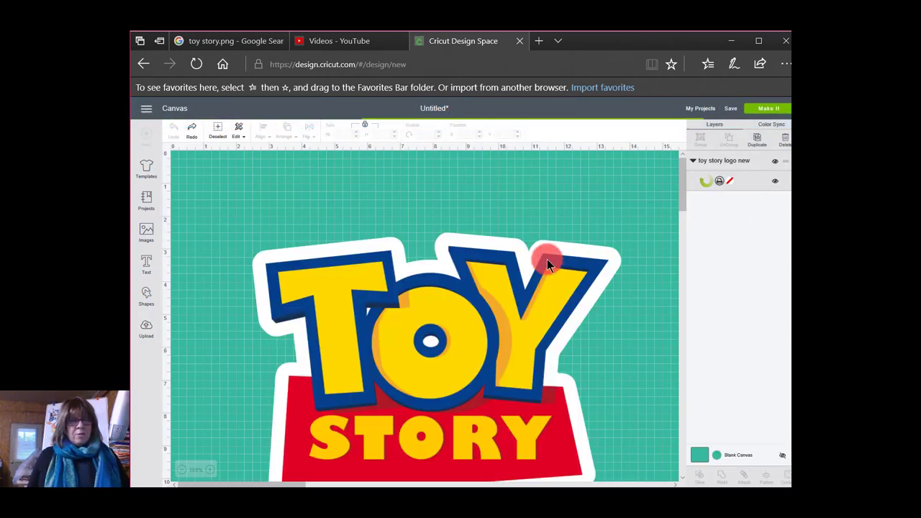
left_click_drag(508, 328, 497, 273)
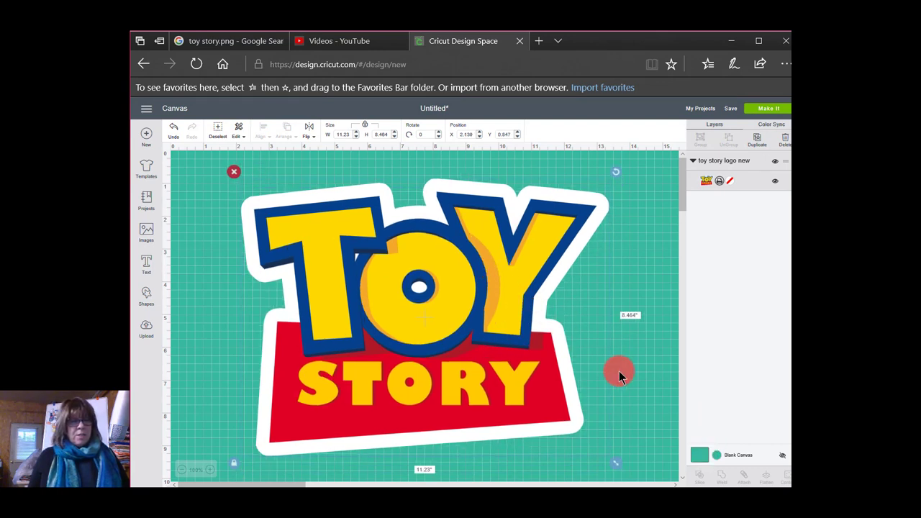
- Set the blank canvas background colour to blue (#1F66B1)
left_click(701, 458)
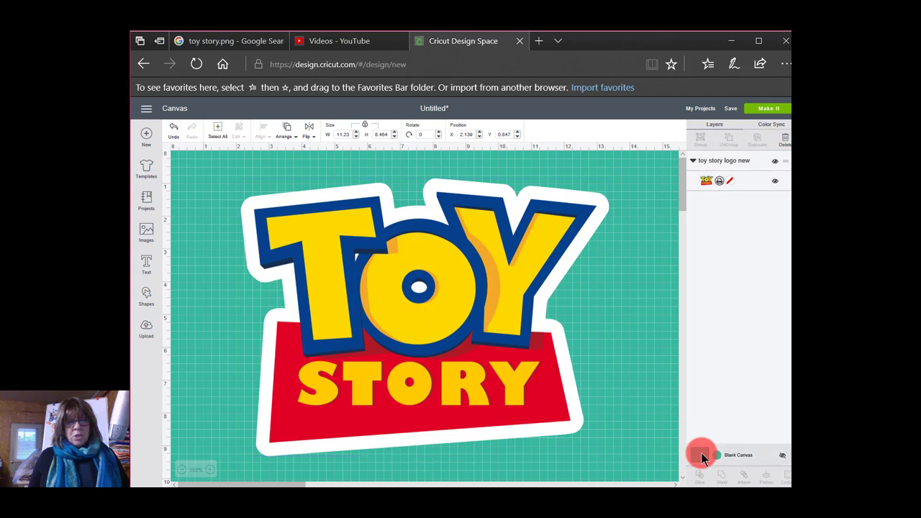
left_click(714, 454)
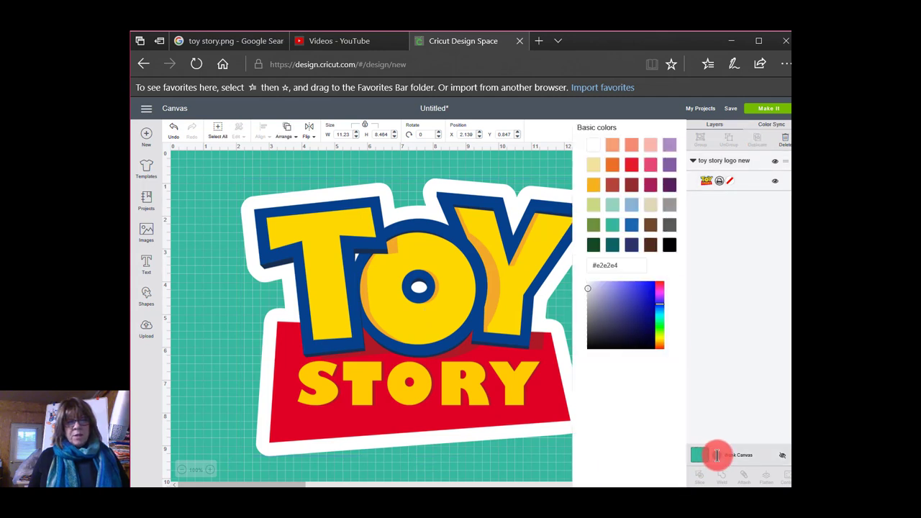
left_click(593, 144)
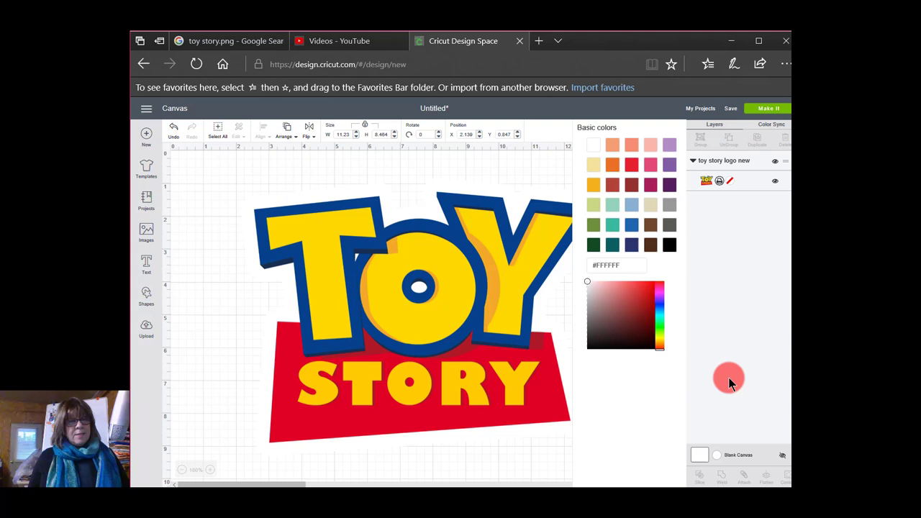
left_click(612, 206)
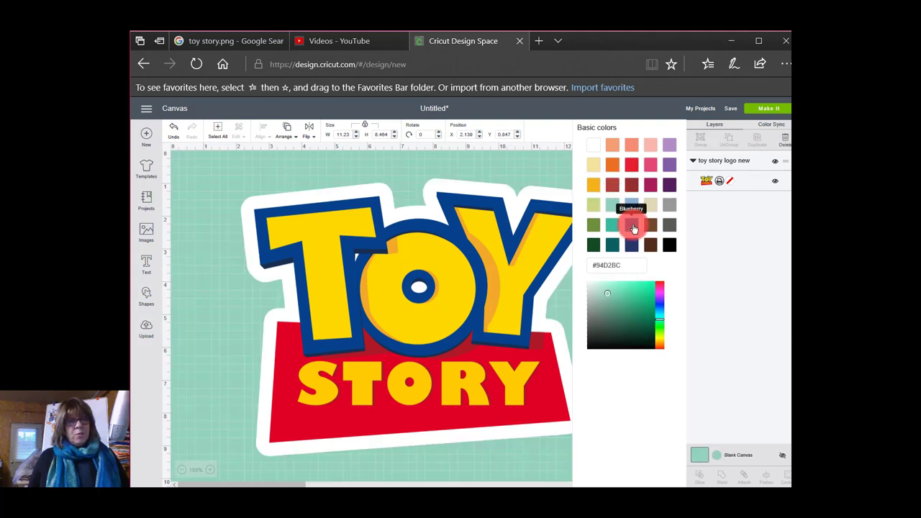
left_click(631, 226)
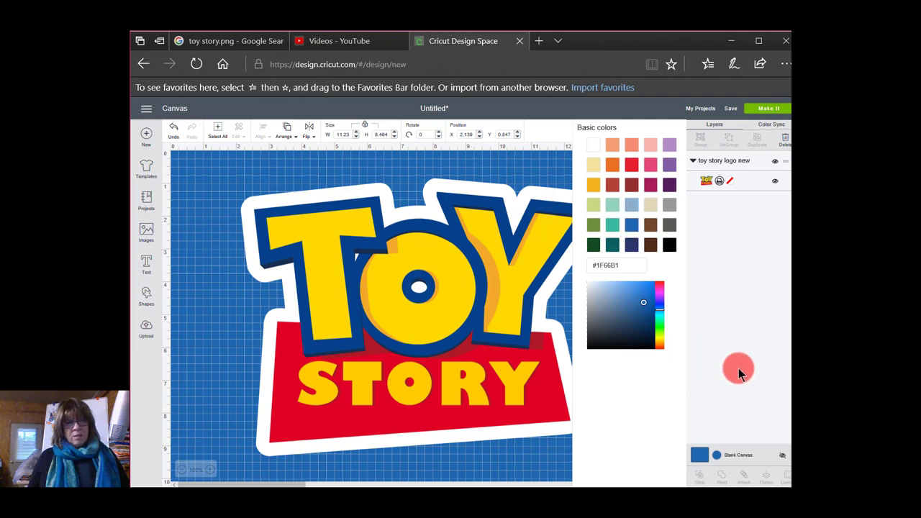
left_click(523, 457)
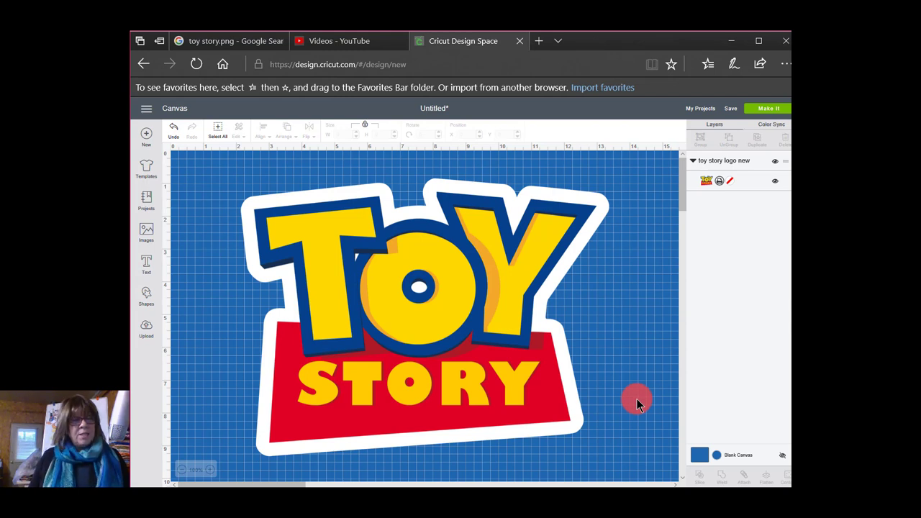
- Shift the logo toward the top-left and place a 3.111-inch square to its right
left_click(388, 314)
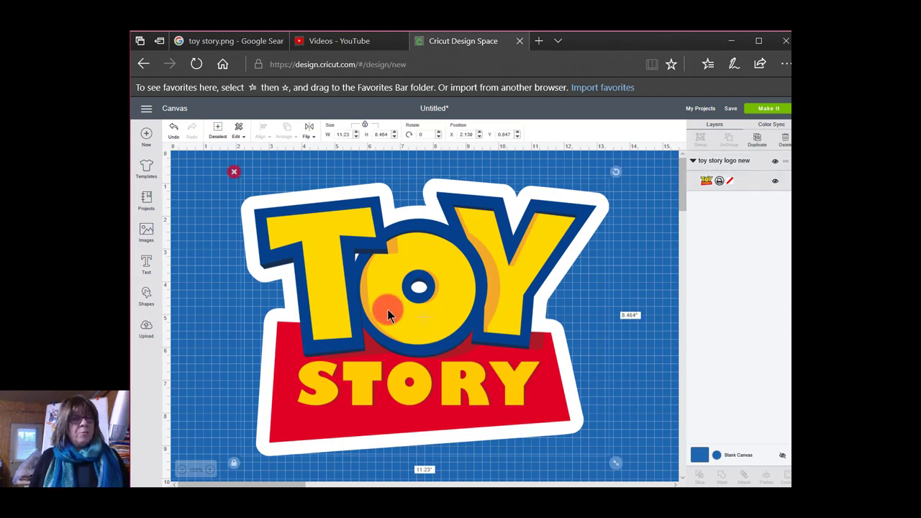
left_click_drag(408, 299, 366, 286)
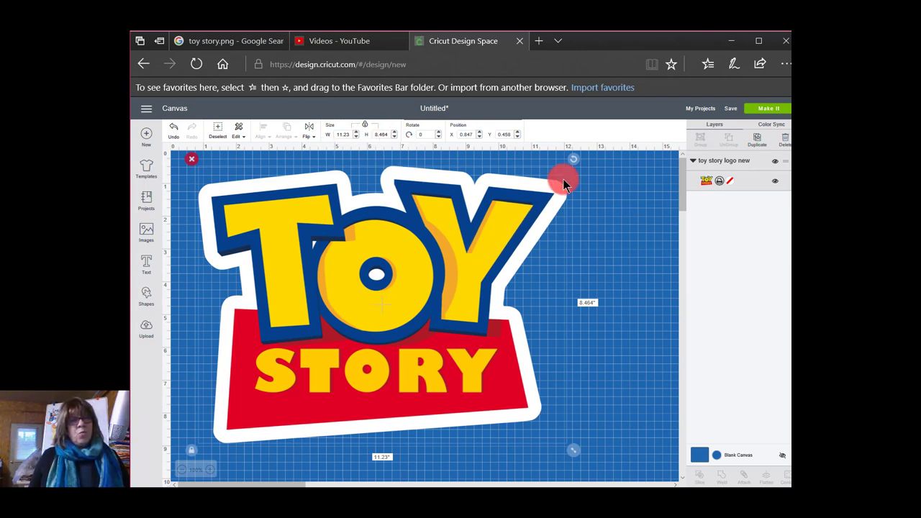
left_click(148, 296)
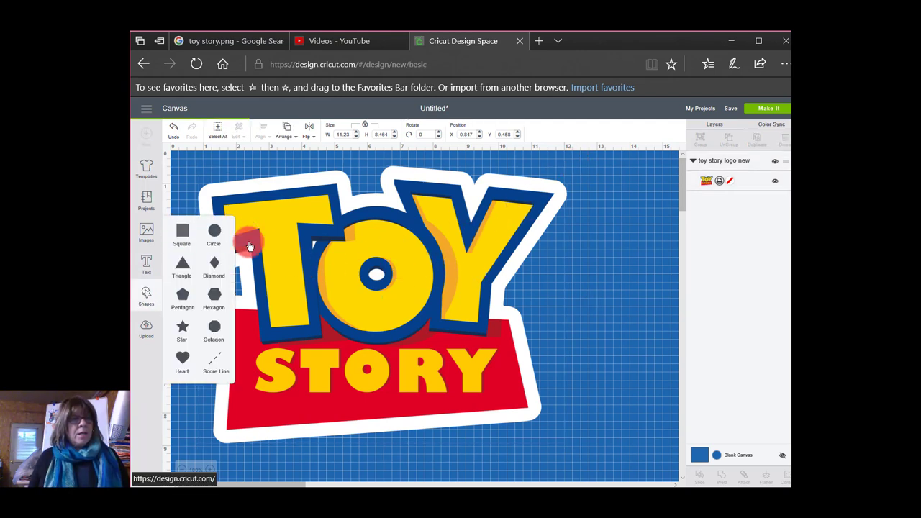
left_click(182, 231)
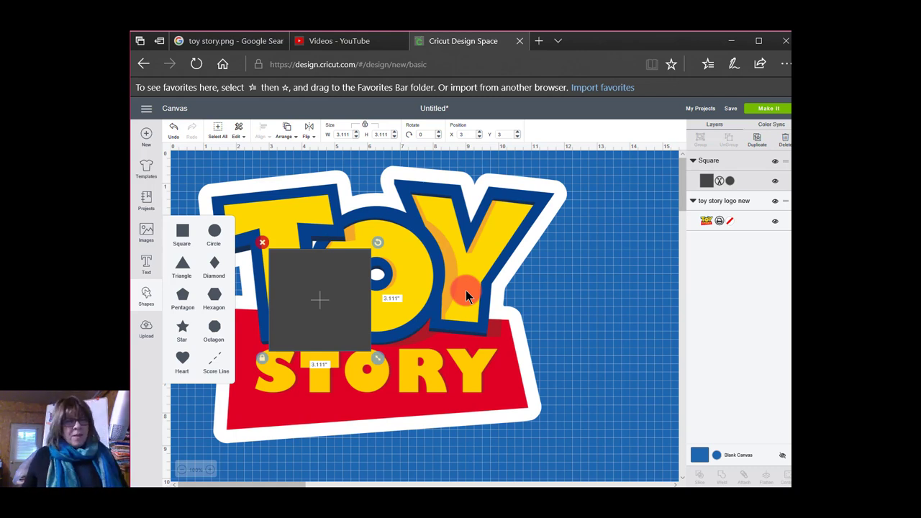
left_click_drag(345, 287, 640, 290)
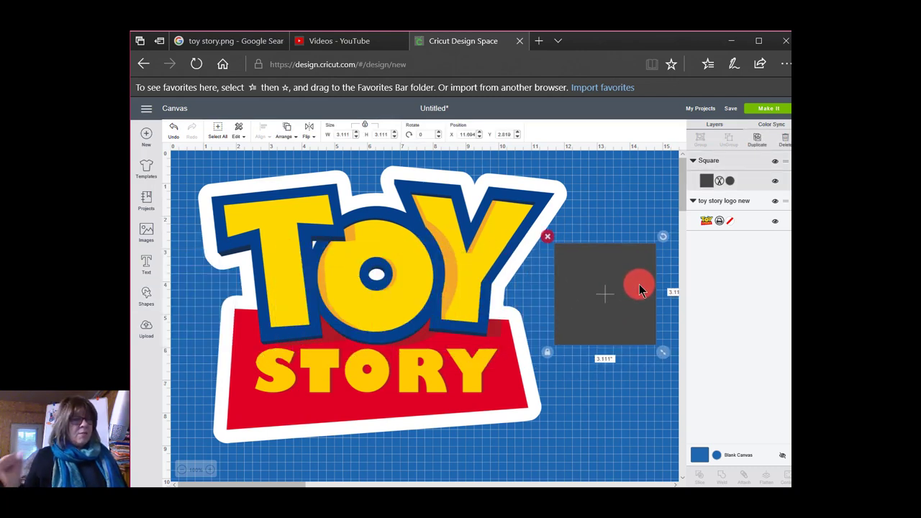